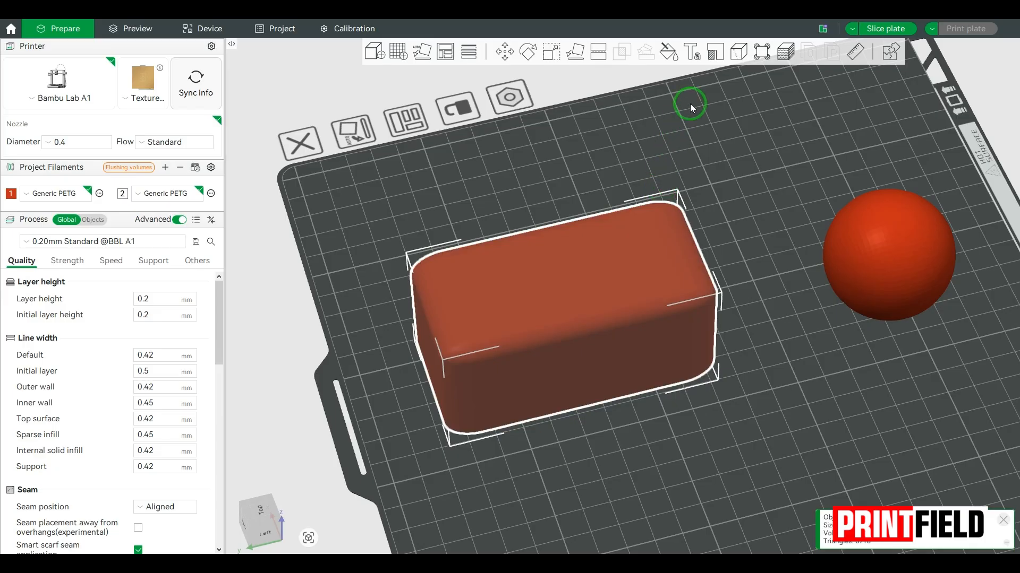
Add a text shape on the red box and change its text to PRINTFIELD
click(695, 60)
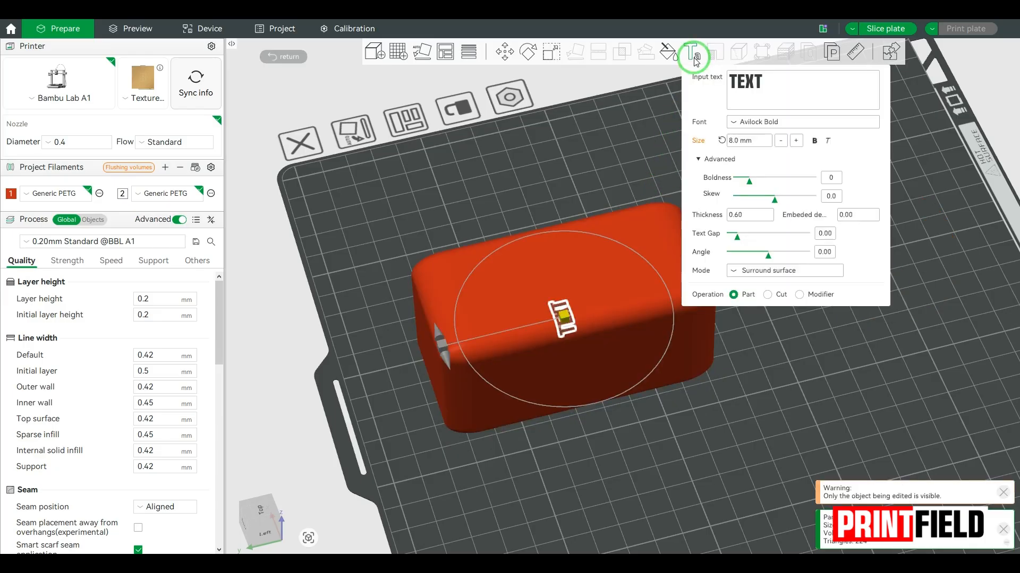
click(785, 86)
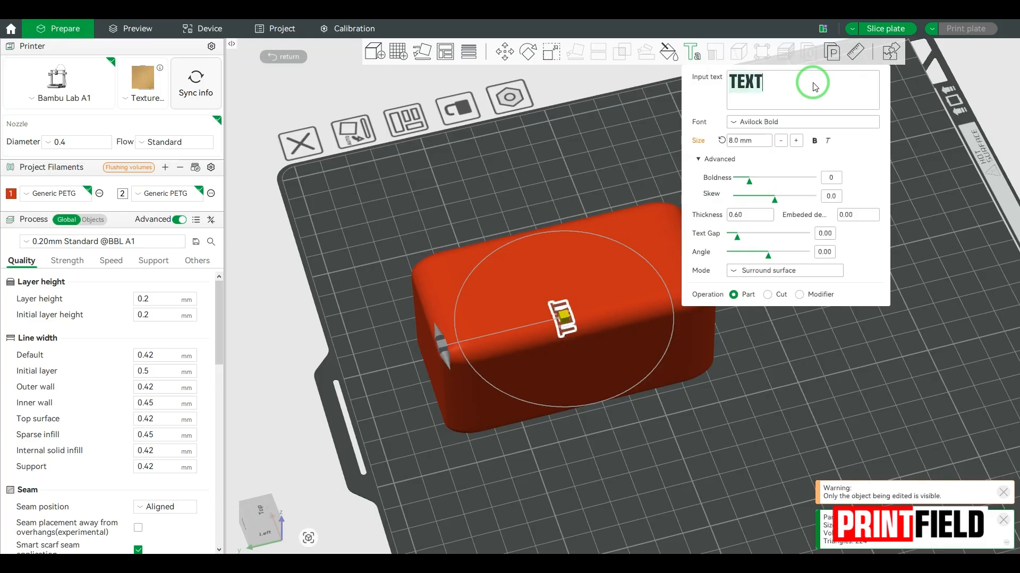
text(PRI)
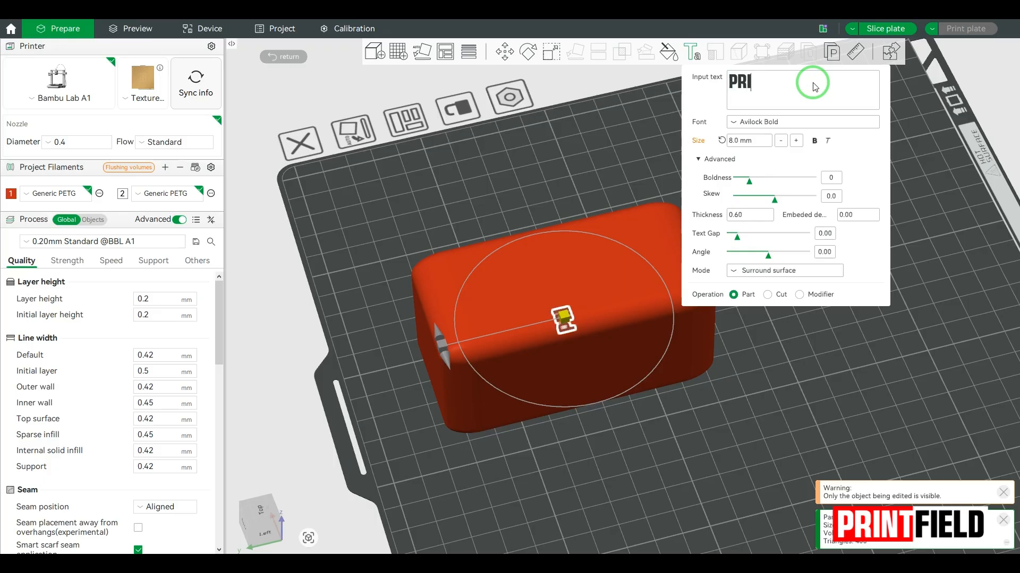
text(NTFIELD)
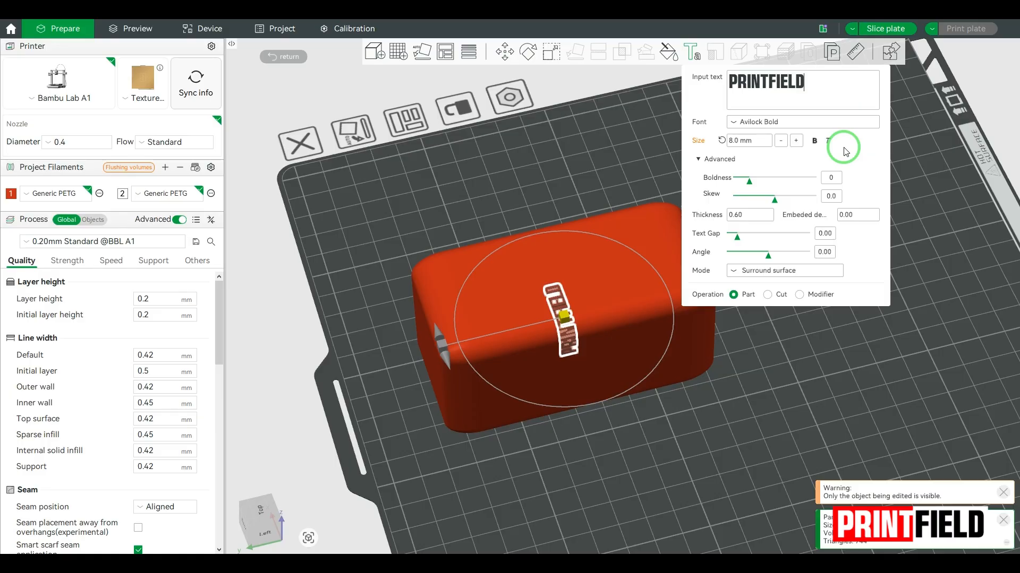
Set the text size to 16 mm
click(743, 145)
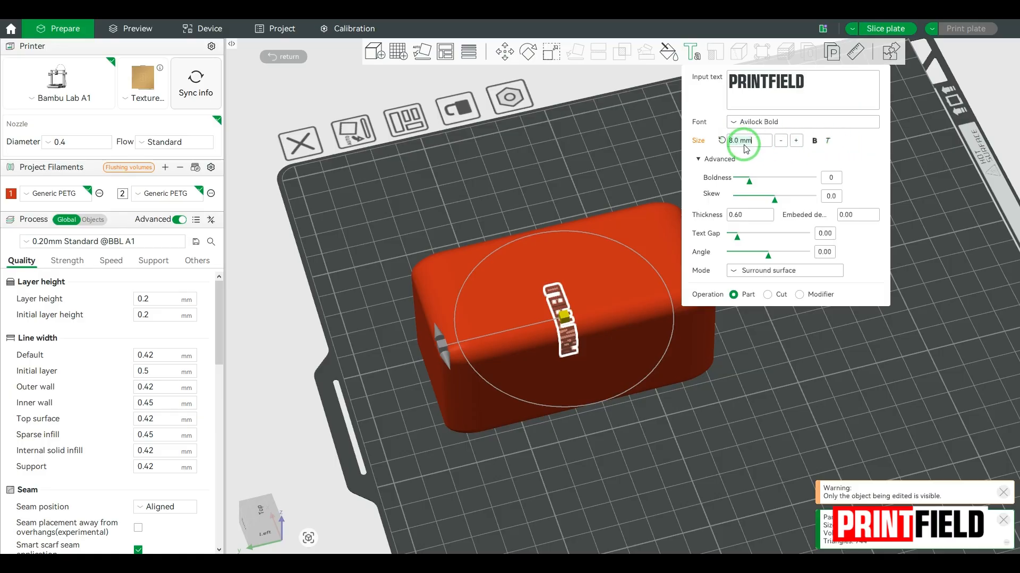
key(ctrl+a)
text(16)
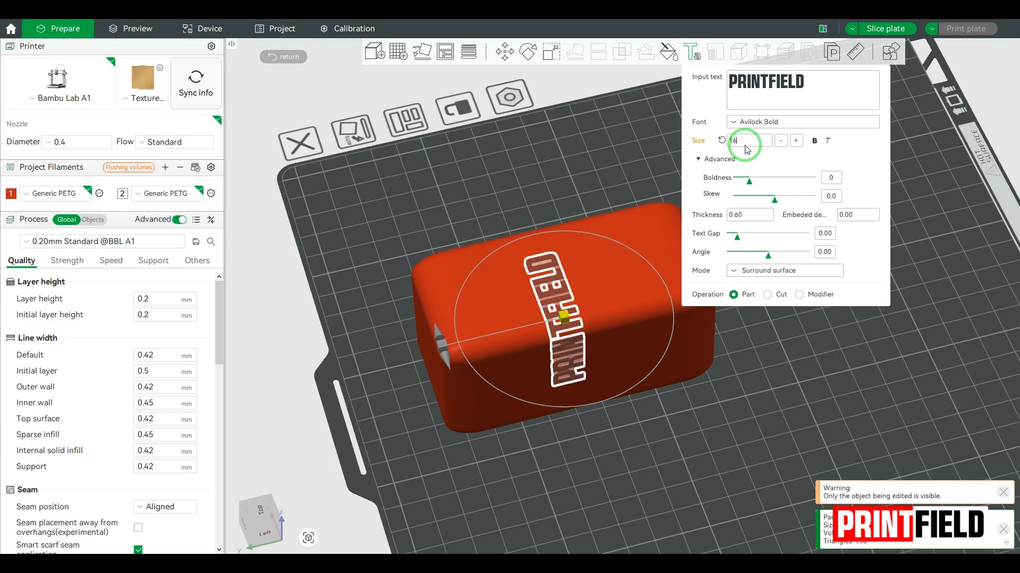
click(850, 152)
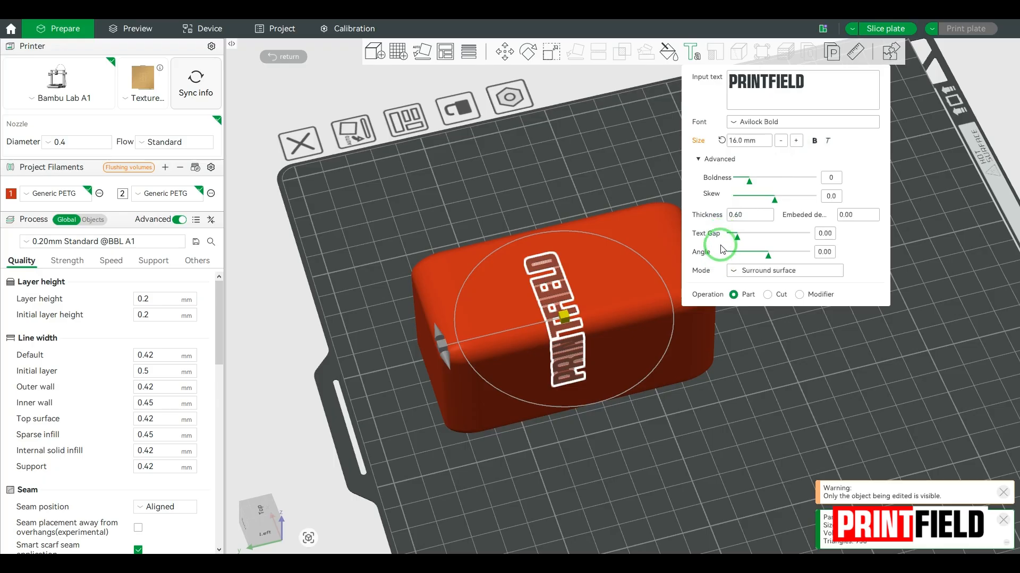
Try the Boldness and Skew sliders, then set both back to 0
mouse_move(751, 181)
mouse_down()
mouse_move(794, 183)
mouse_move(750, 184)
mouse_up()
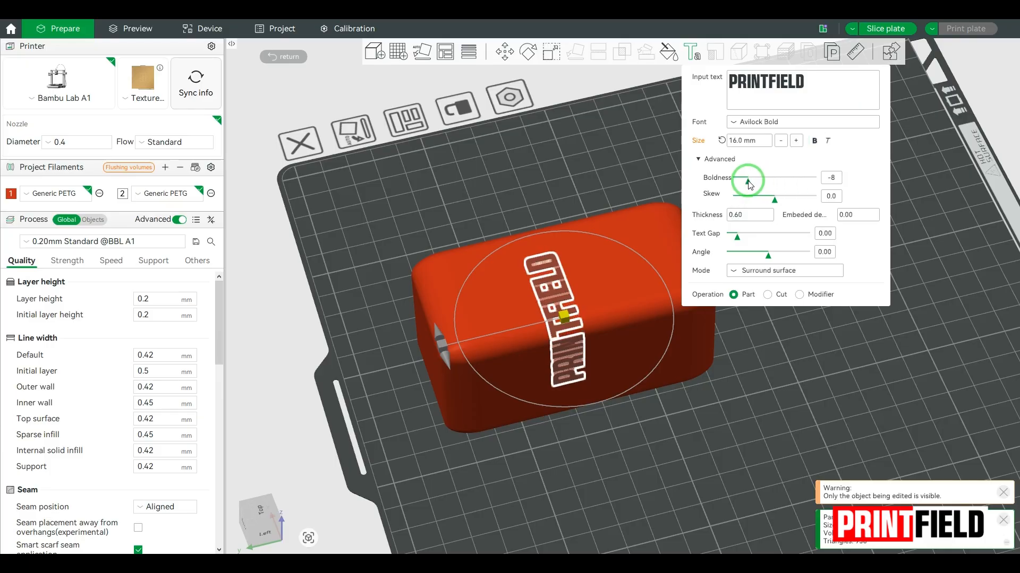
click(836, 180)
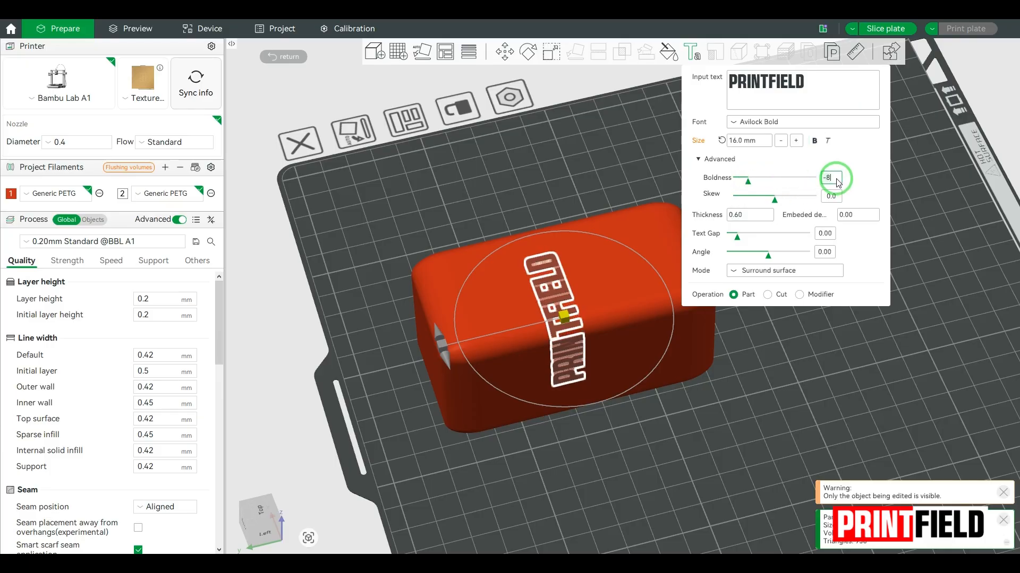
text(0)
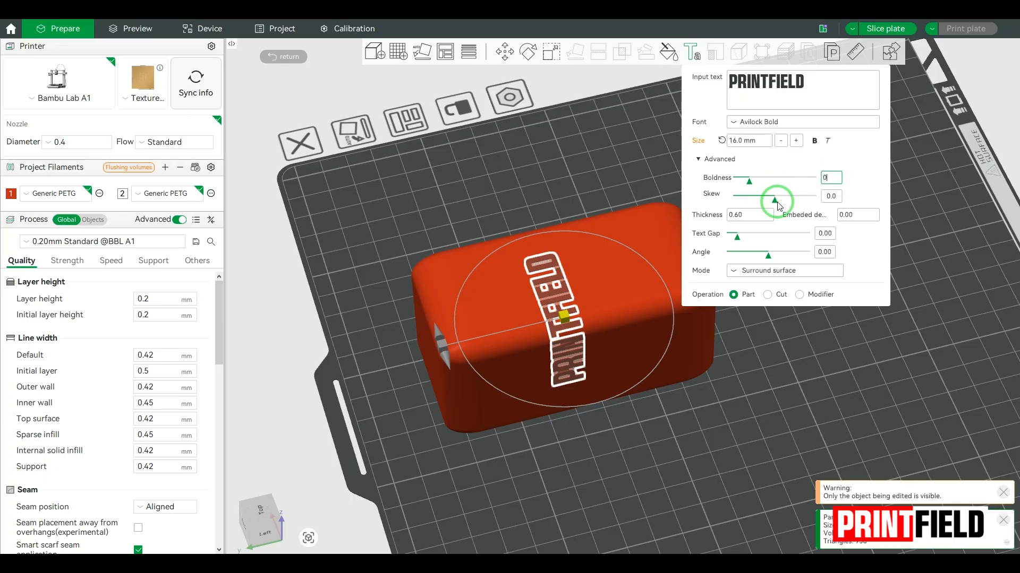
drag(775, 200, 797, 202)
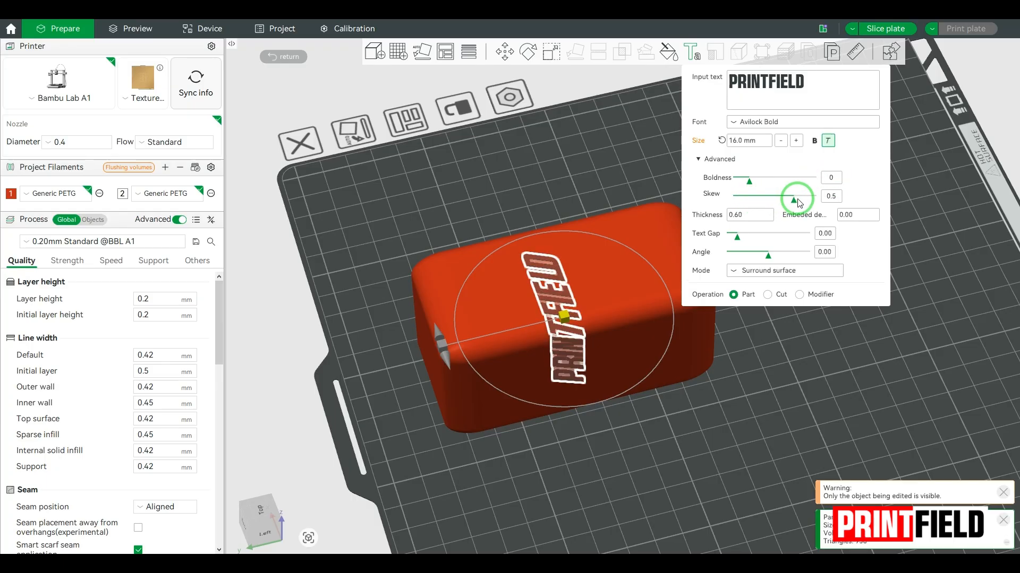
click(831, 197)
text(0)
click(635, 263)
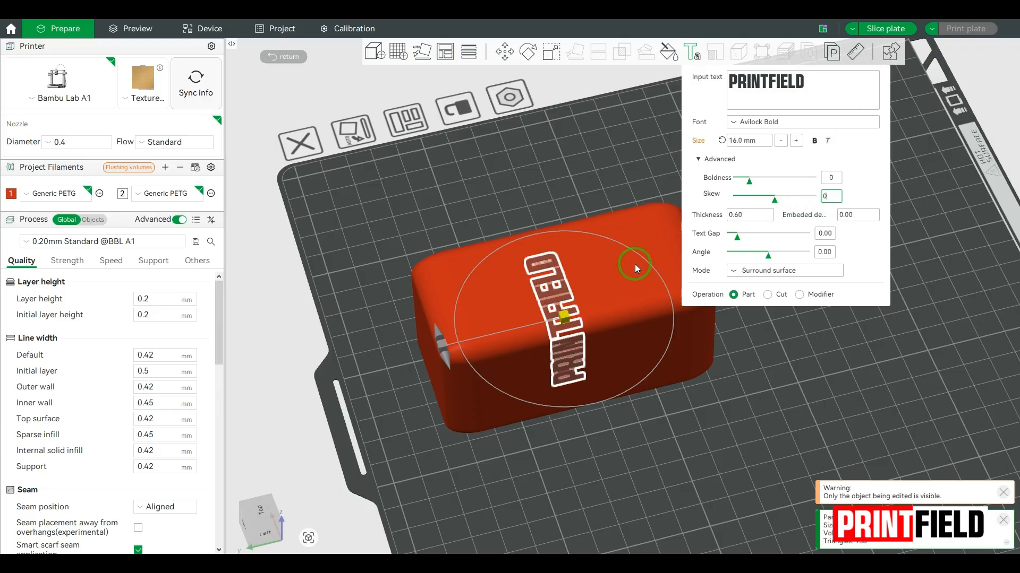
Rotate the text to -90° so it runs lengthwise, and move it up onto the box top
drag(439, 329, 534, 235)
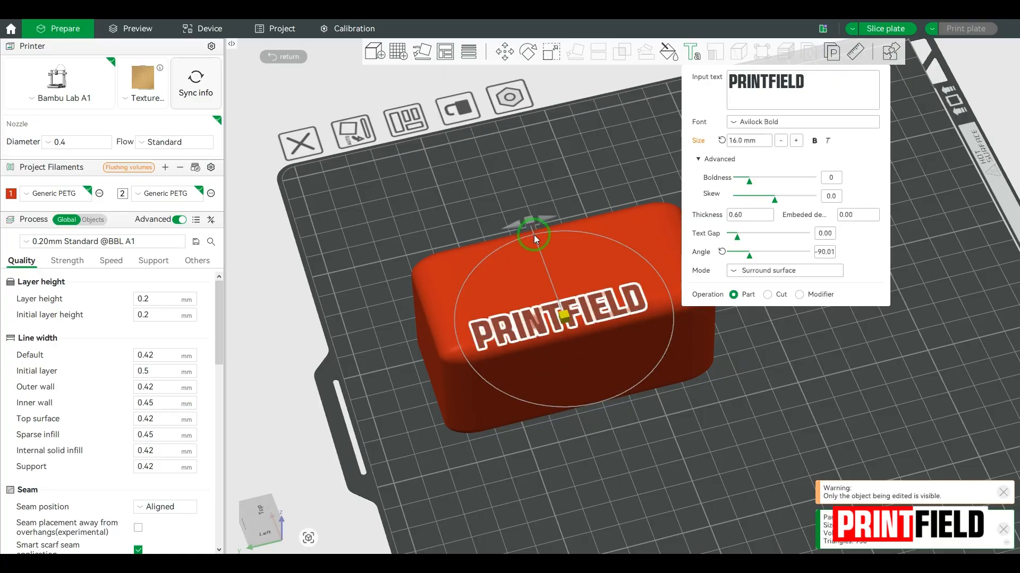
click(822, 254)
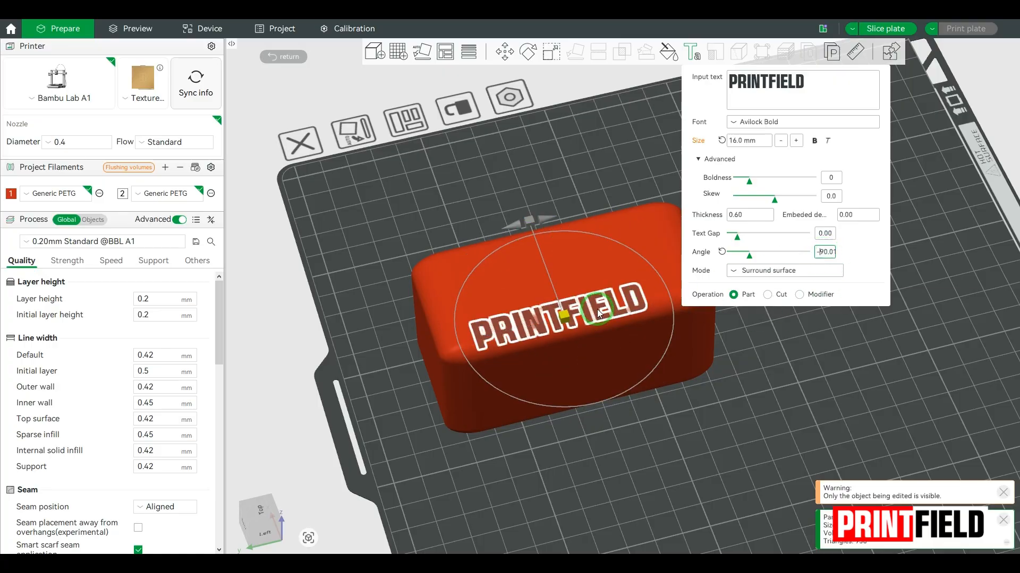
drag(565, 316, 570, 278)
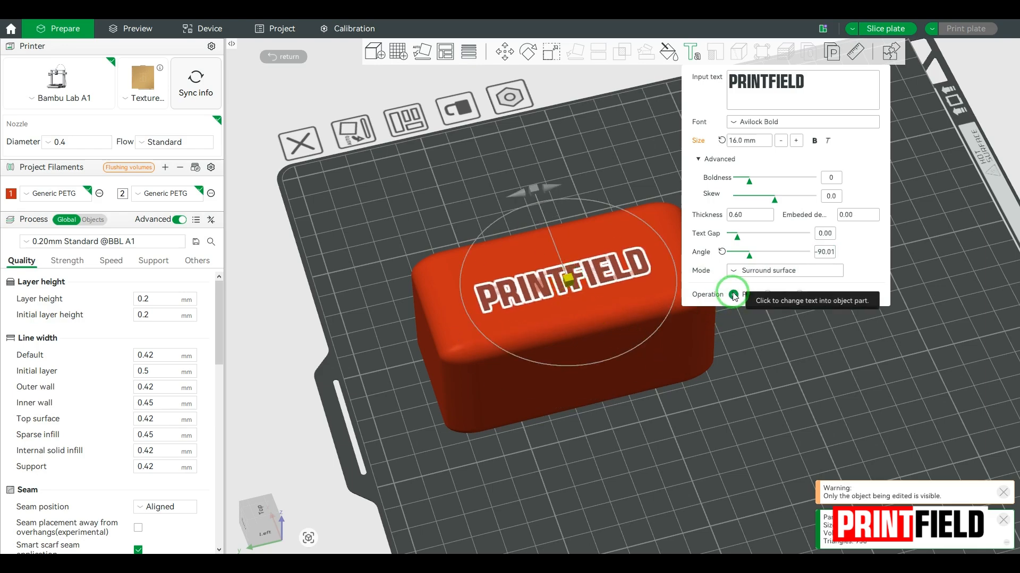
right_drag(762, 345, 726, 339)
Select the box's text_shape part in the Objects list
click(667, 383)
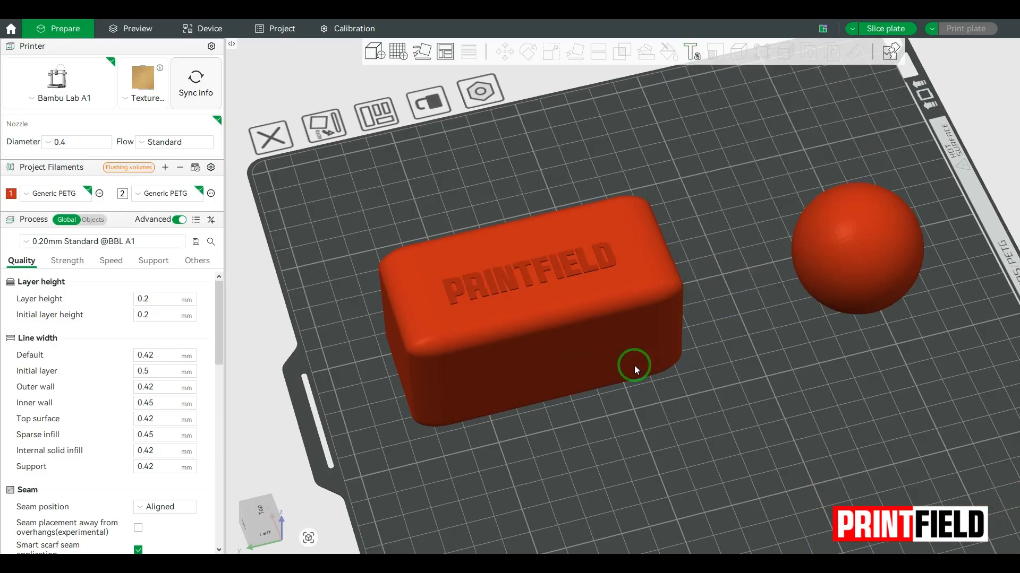
scroll(535, 292, up, 5)
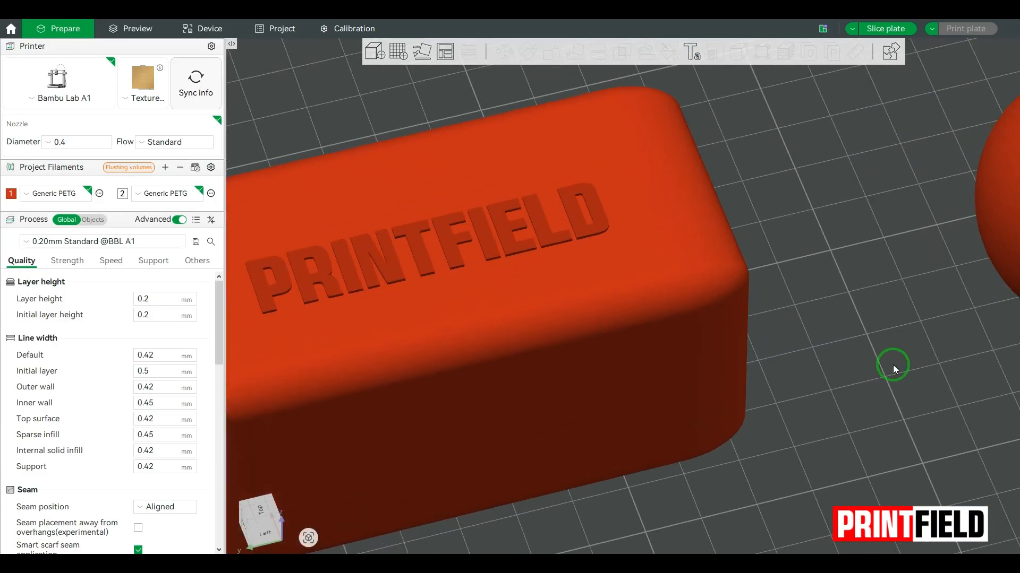
click(550, 237)
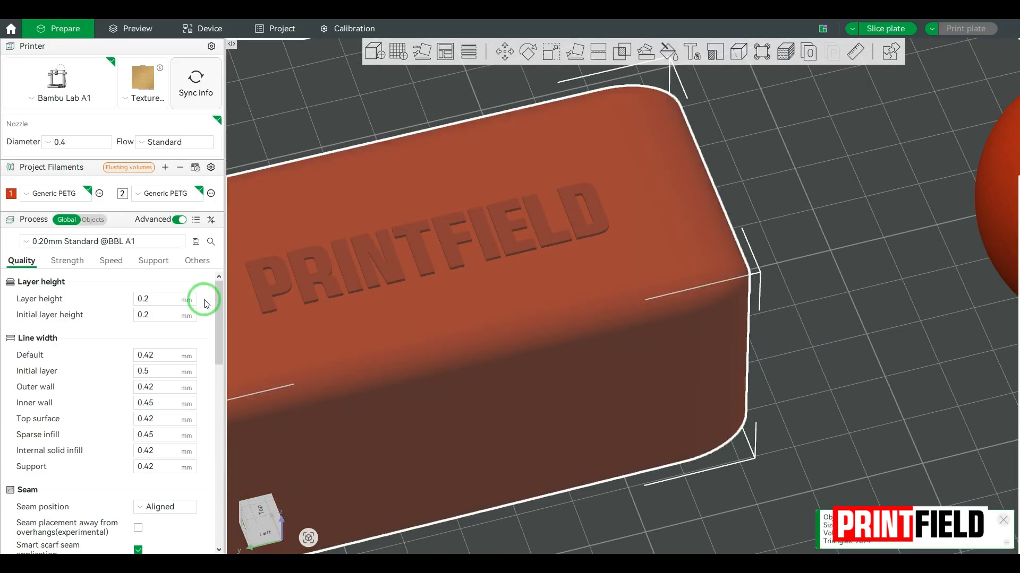
click(93, 220)
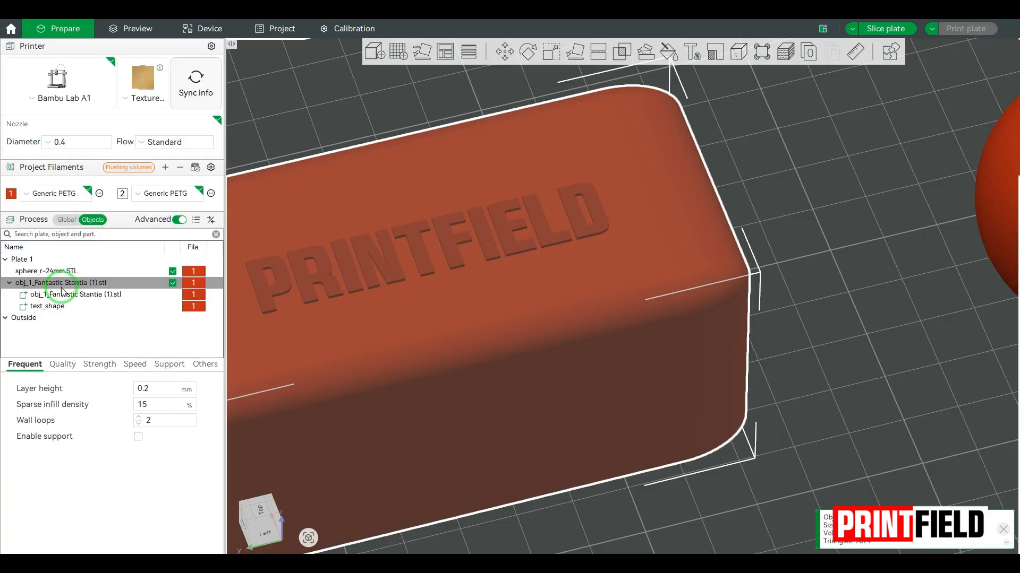
click(53, 306)
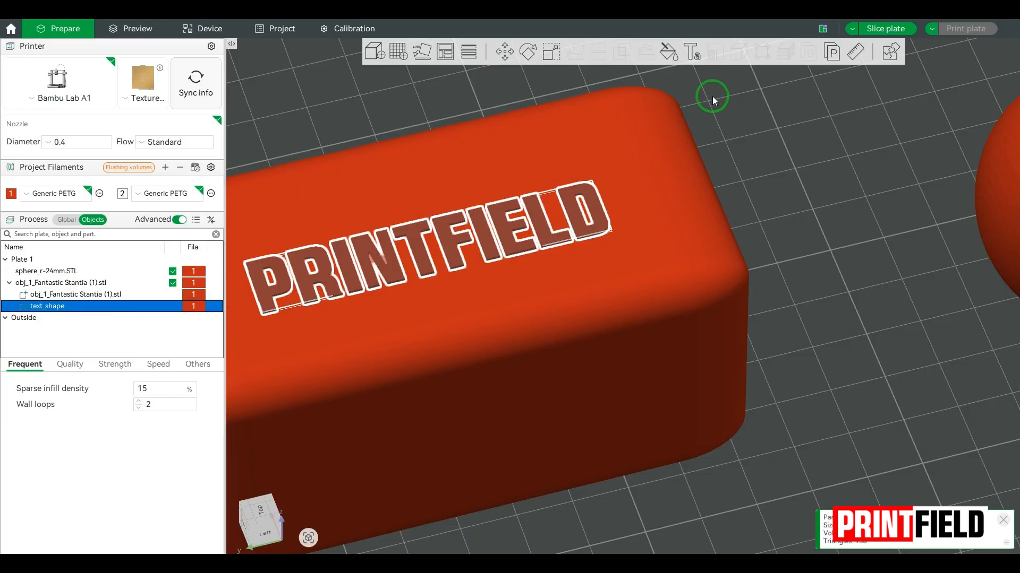
Set the text thickness to 2 and orbit to inspect the raised lettering
click(692, 52)
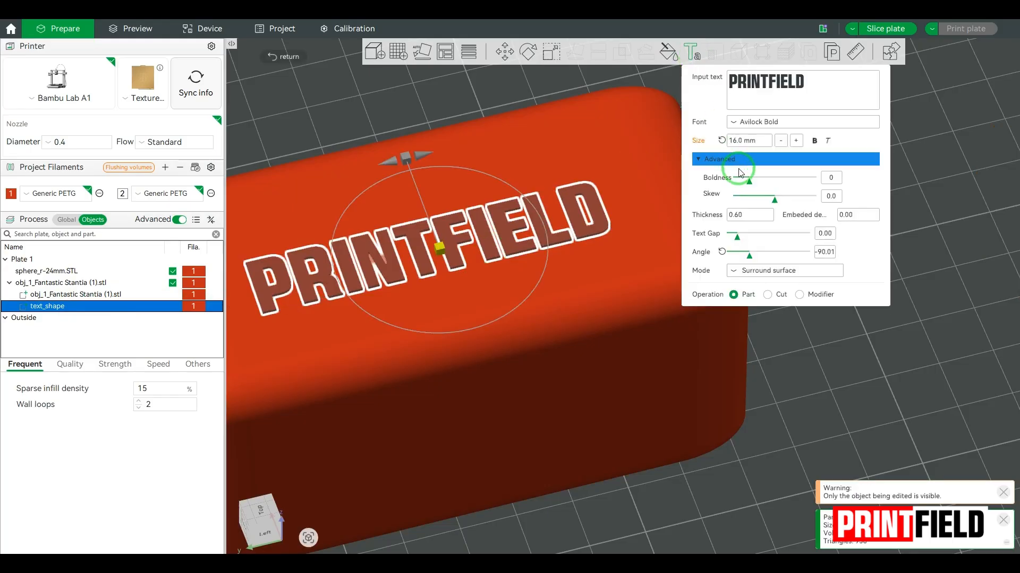
click(746, 218)
click(756, 220)
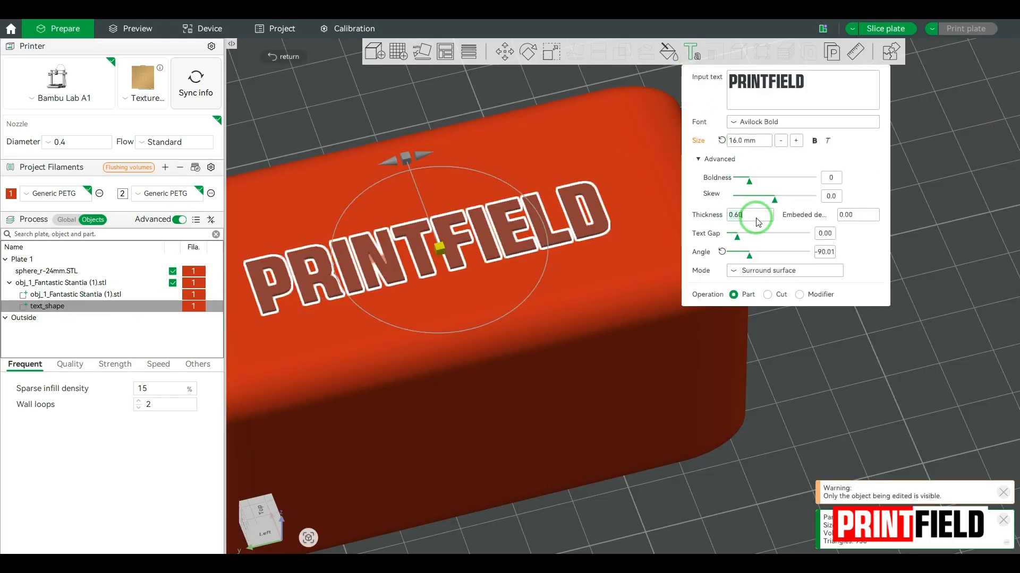
key(BackSpace)
key(BackSpace)
key(BackSpace)
key(BackSpace)
text(2)
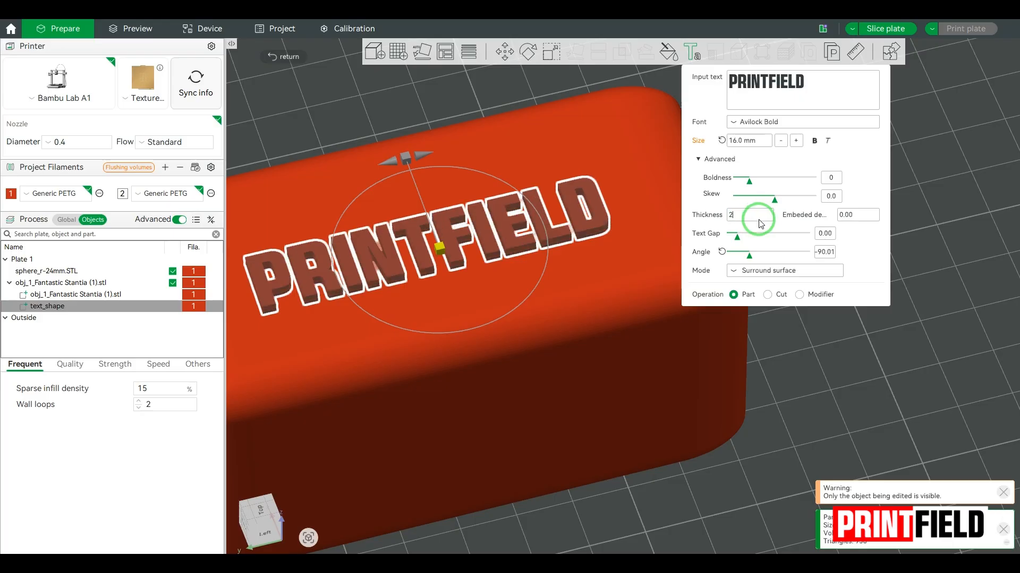
click(923, 238)
drag(827, 342, 830, 434)
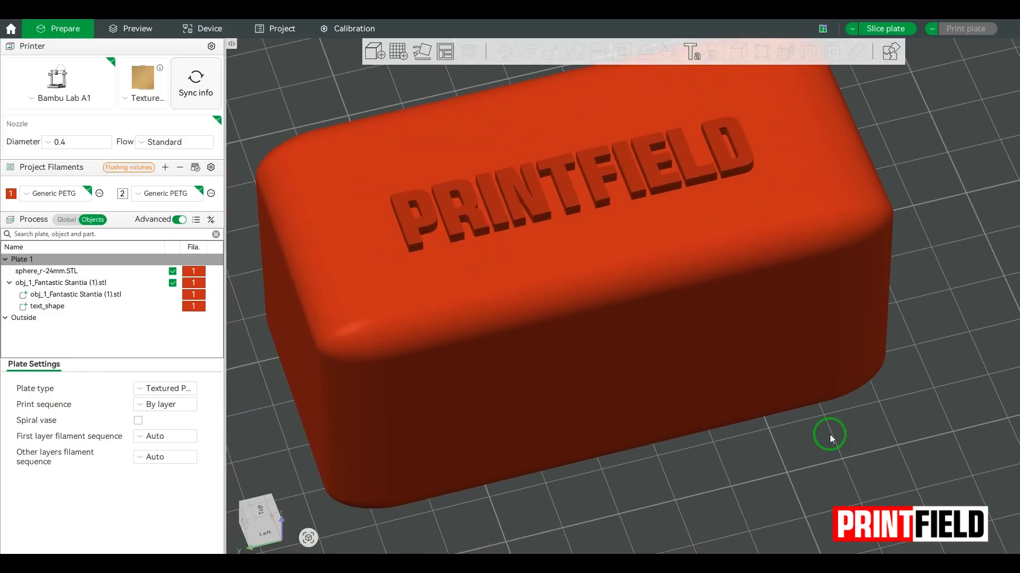
scroll(782, 448, down, 5)
mouse_move(751, 441)
mouse_down()
mouse_move(737, 413)
mouse_move(718, 409)
mouse_move(724, 426)
mouse_move(752, 432)
mouse_up()
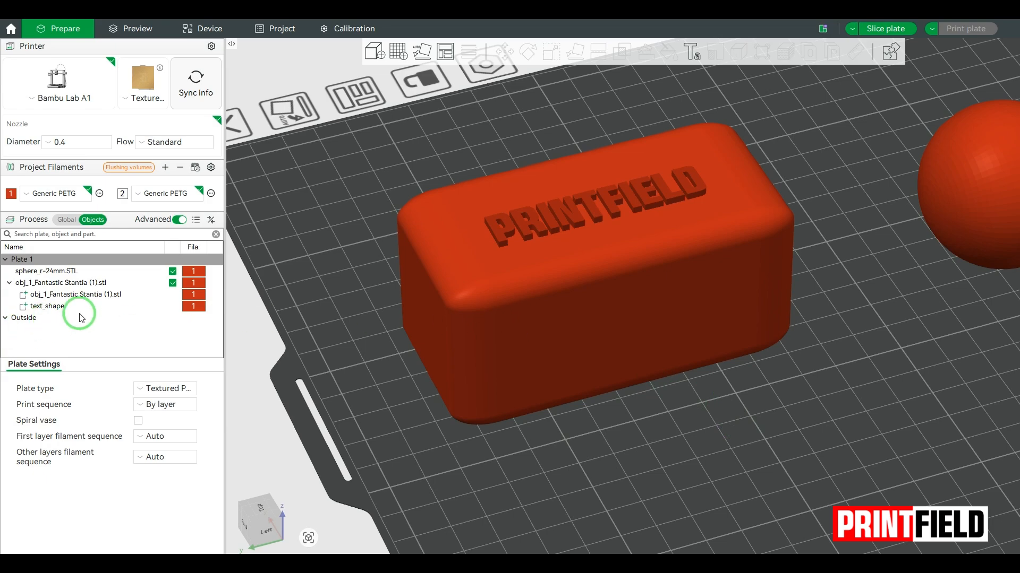
Change the text_shape part's filament to 2 (Generic PETG), then reselect it
right_click(191, 307)
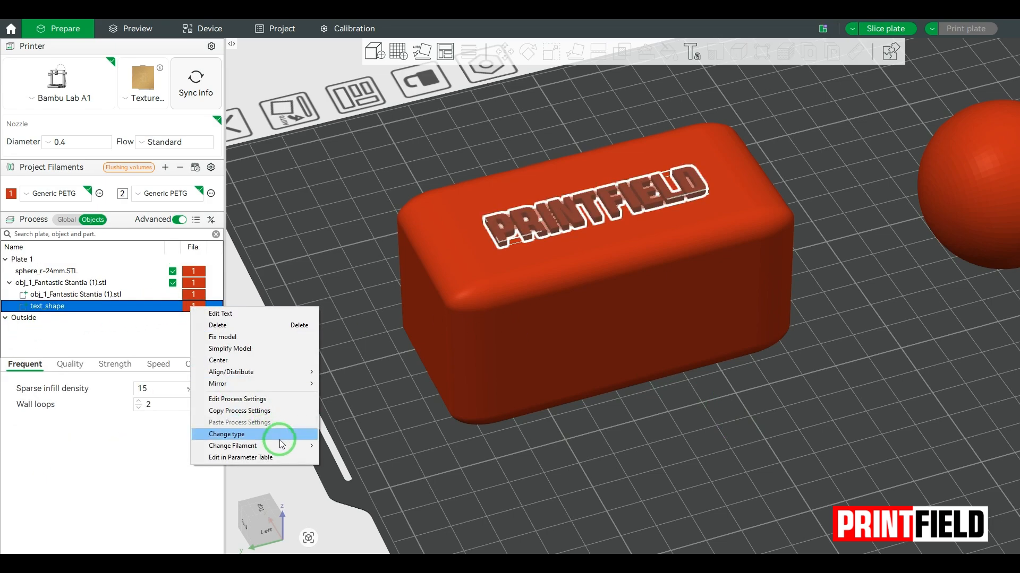
mouse_move(281, 445)
click(337, 461)
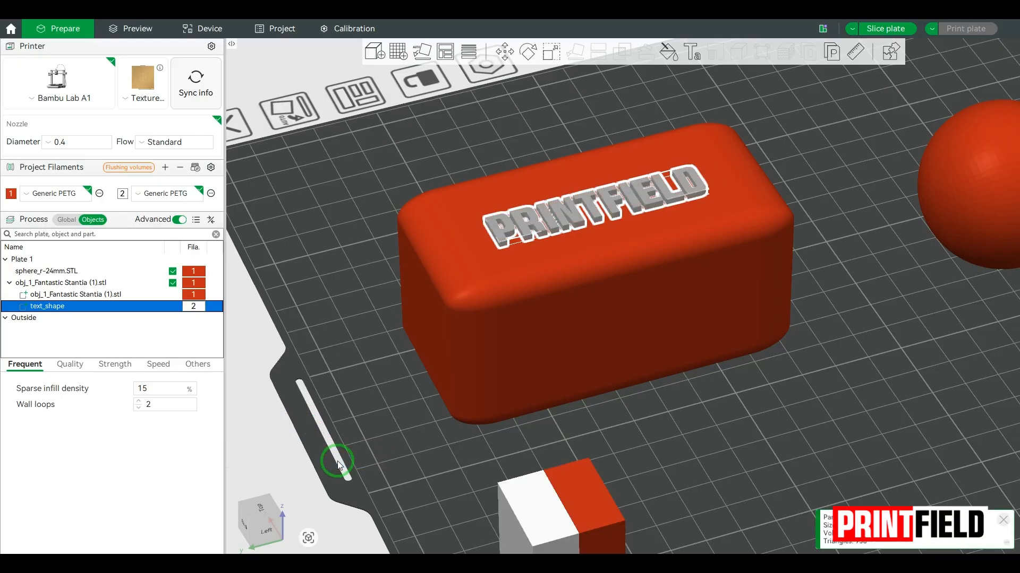
click(635, 418)
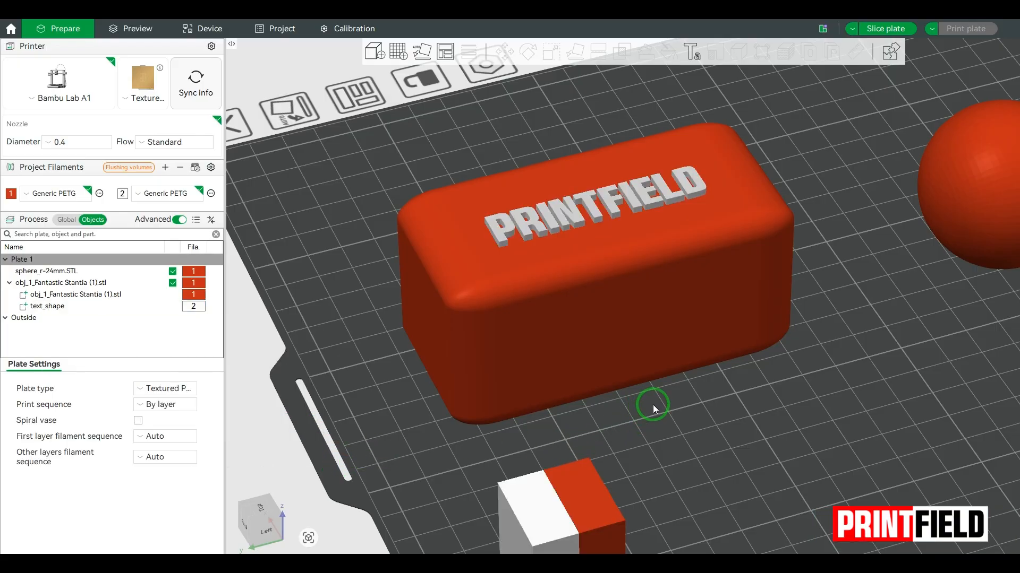
scroll(618, 132, up, 3)
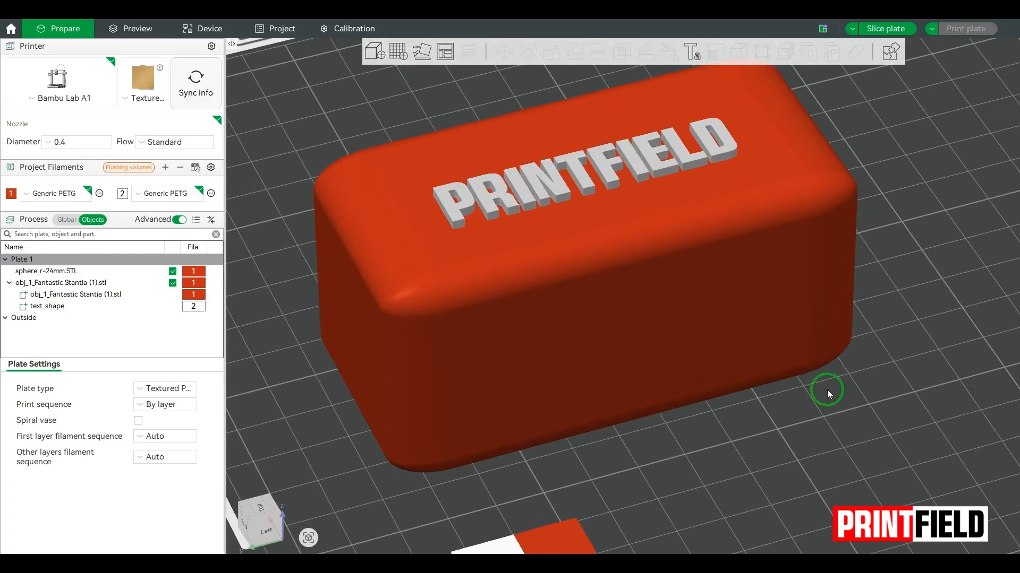
scroll(786, 338, down, 2)
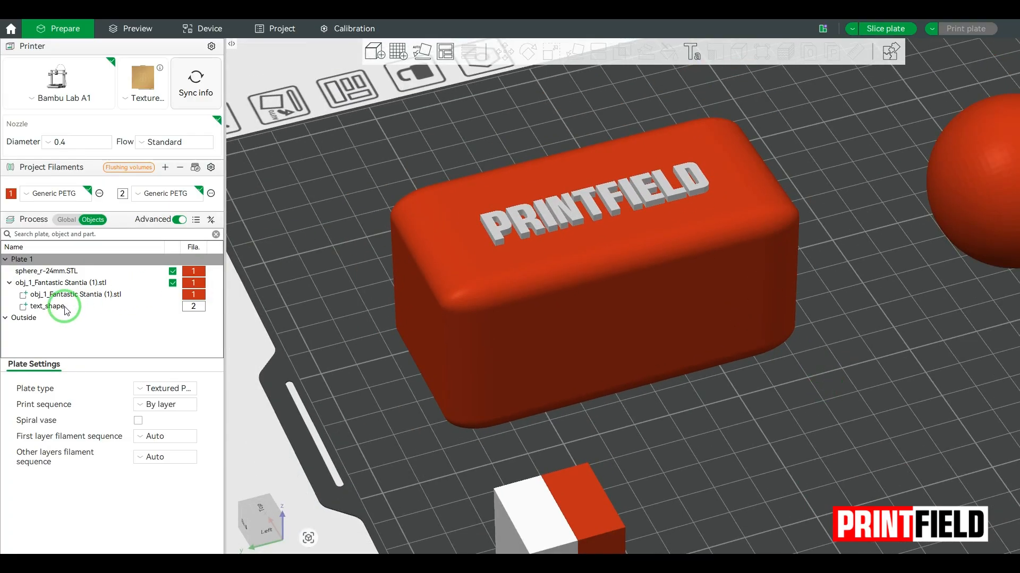
click(55, 306)
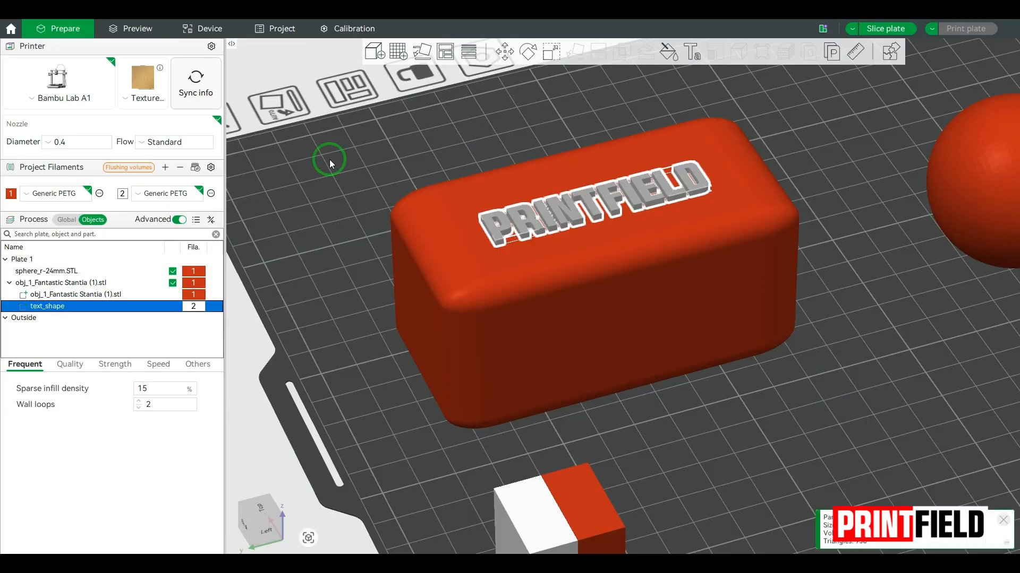
Set the text's Mode to Surround projection by char
click(691, 53)
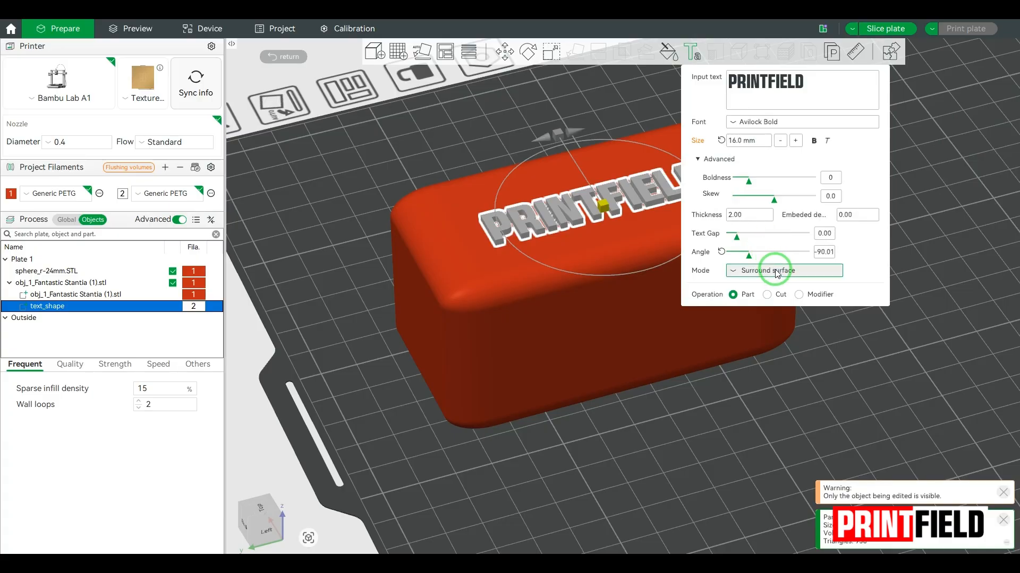
drag(604, 205, 610, 254)
drag(671, 428, 537, 428)
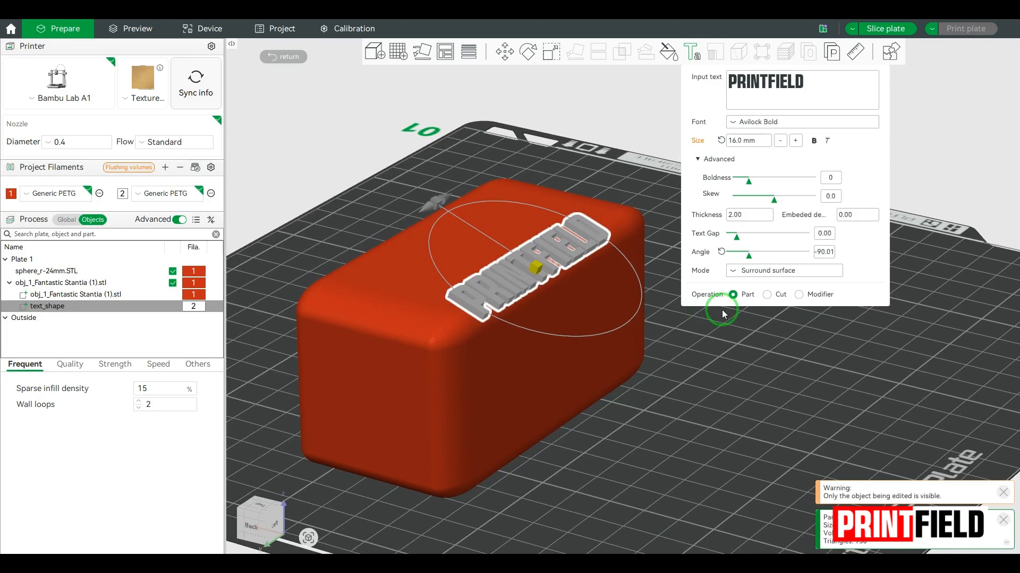
click(760, 270)
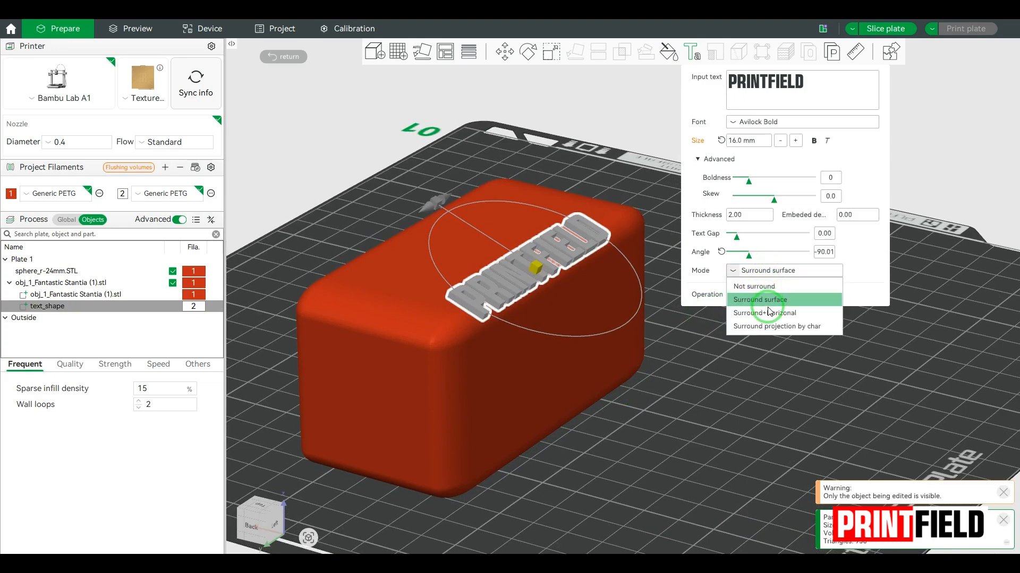
click(769, 327)
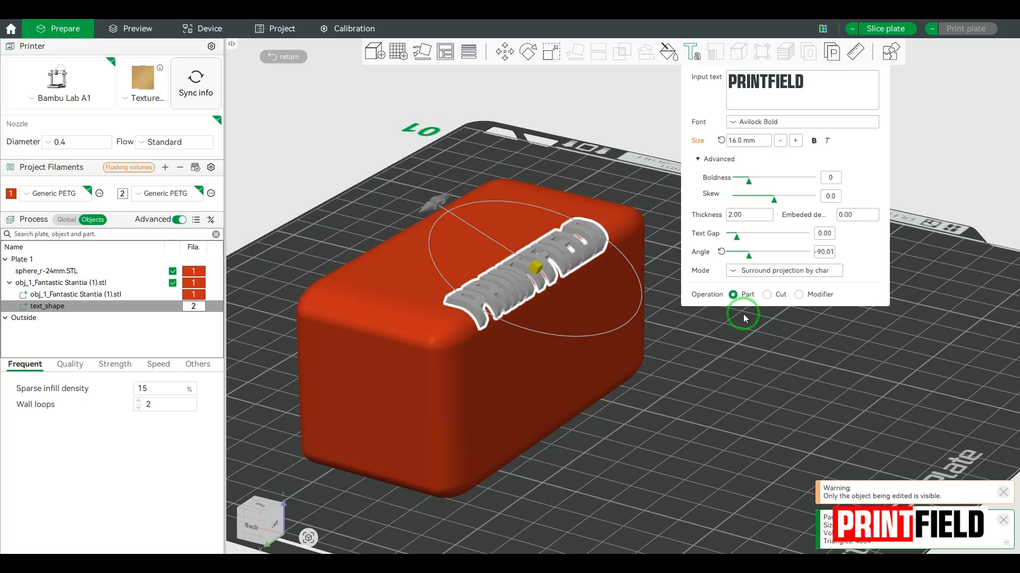
Move and rotate the text to stand level on the box's long side face at -0.01°
scroll(527, 282, up, 6)
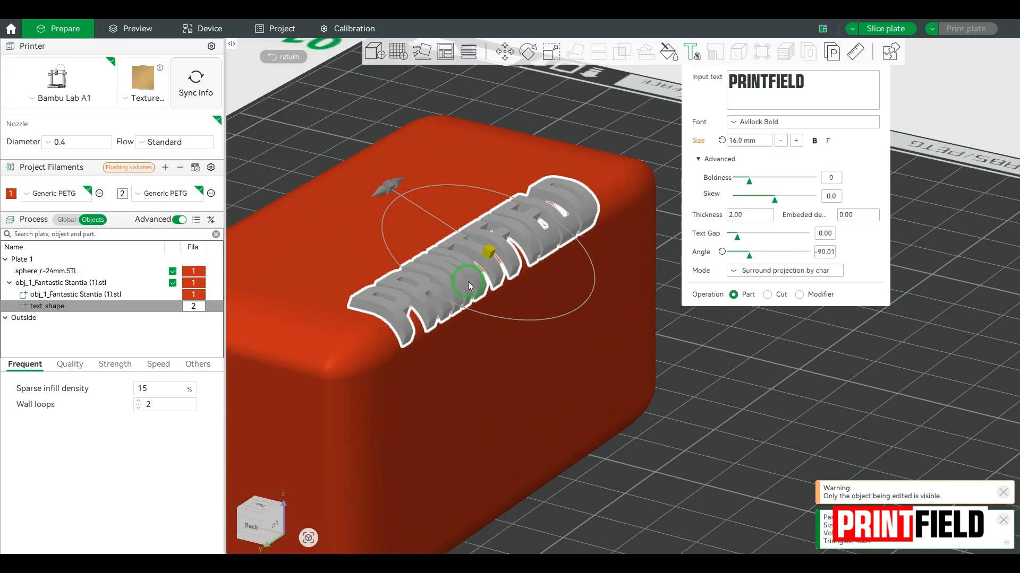
scroll(547, 329, up, 2)
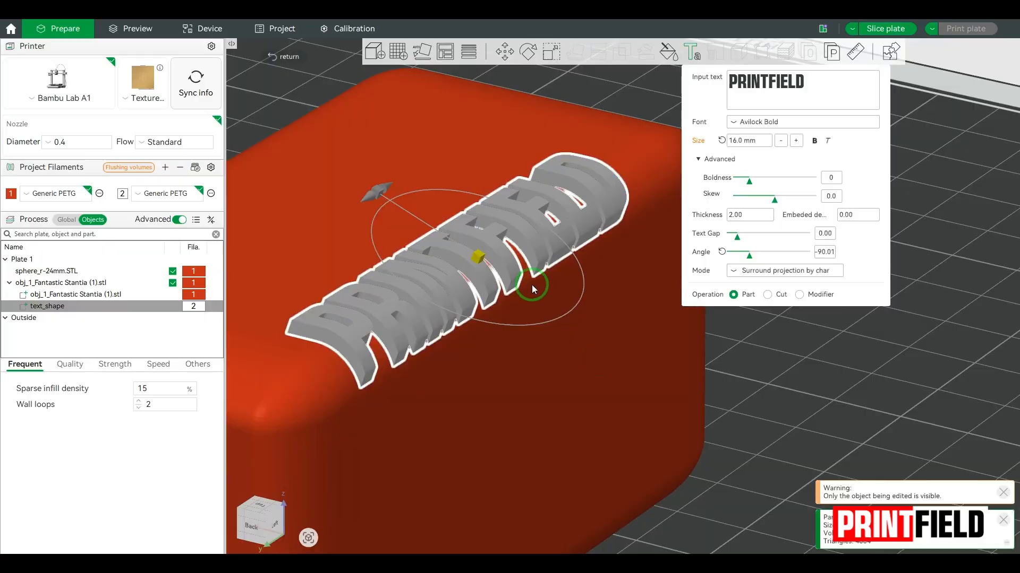
drag(481, 261, 484, 263)
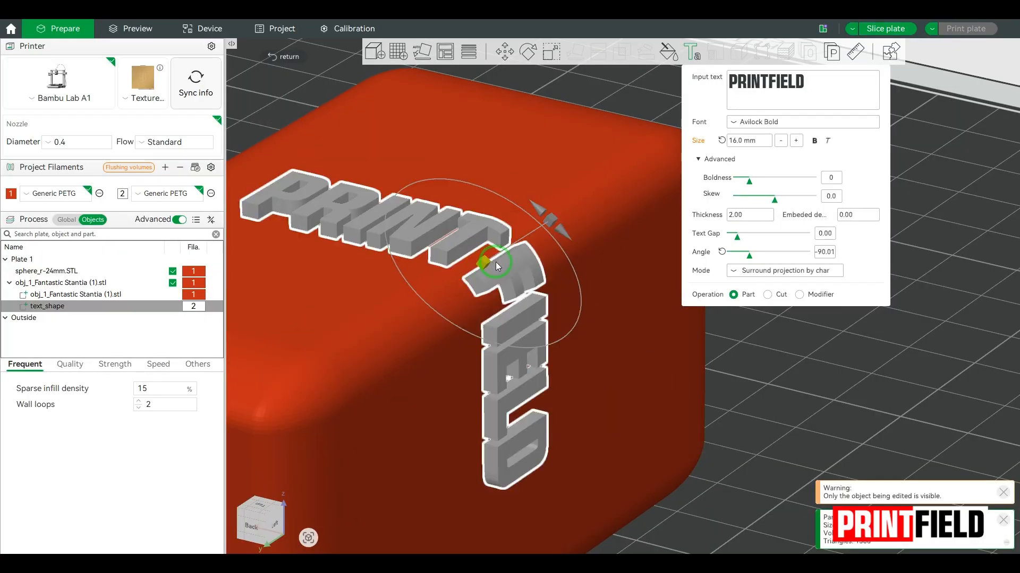
drag(491, 259, 552, 358)
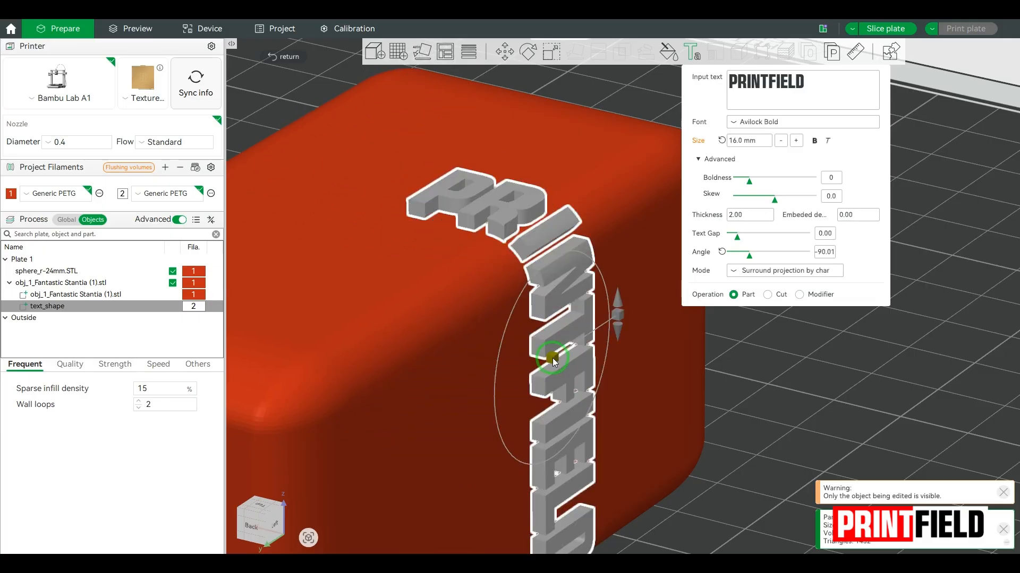
drag(619, 301, 549, 324)
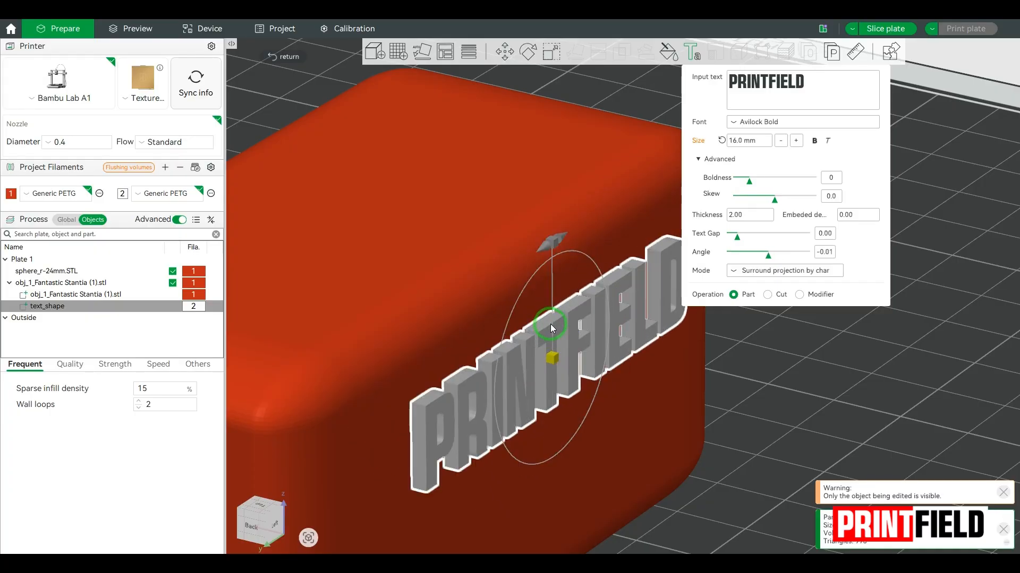
drag(556, 361, 533, 378)
click(769, 388)
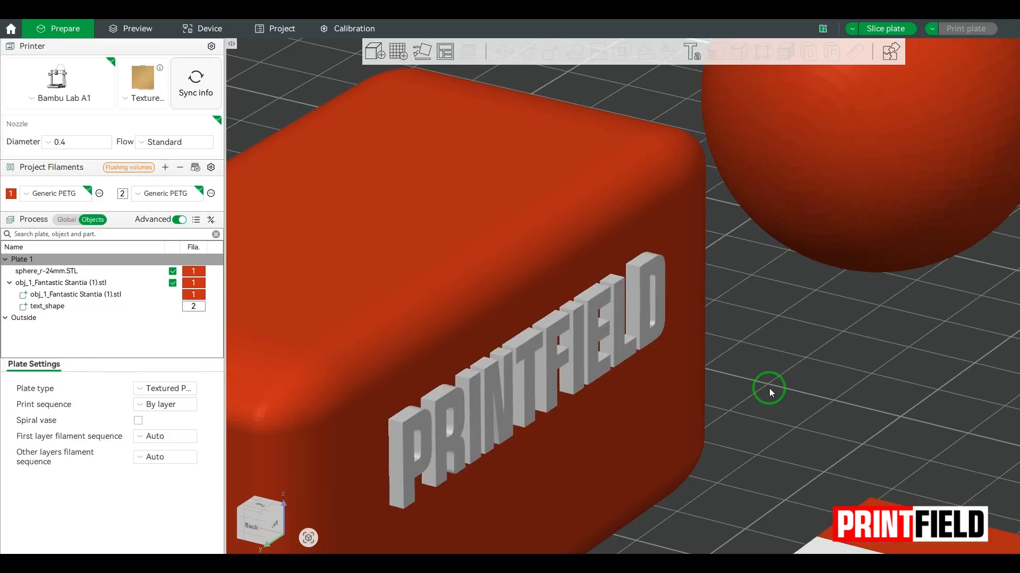
Move the PRINTFIELD text back onto the box top and set its angle to -90
click(56, 306)
click(693, 51)
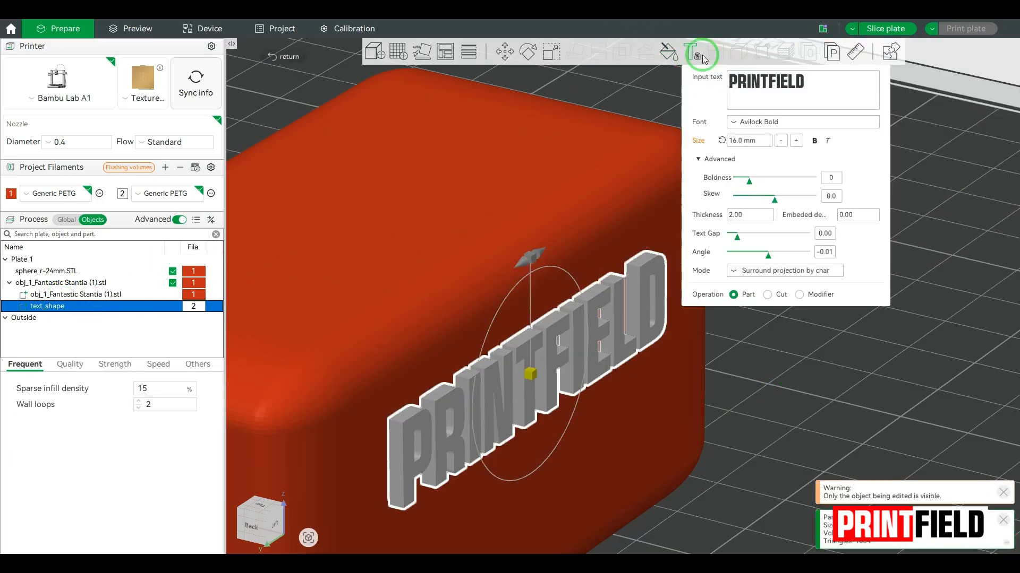
drag(546, 377, 405, 182)
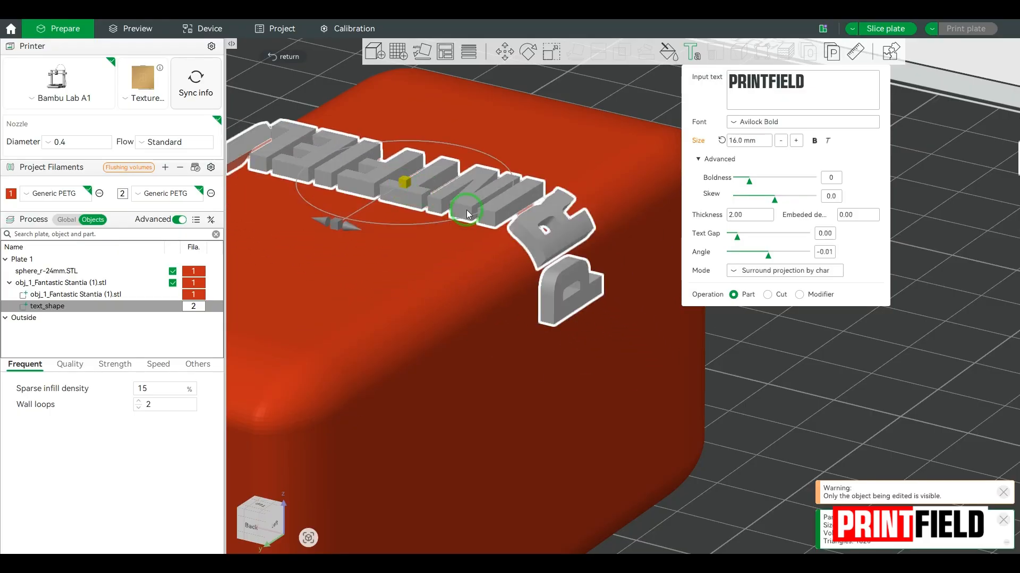
click(825, 251)
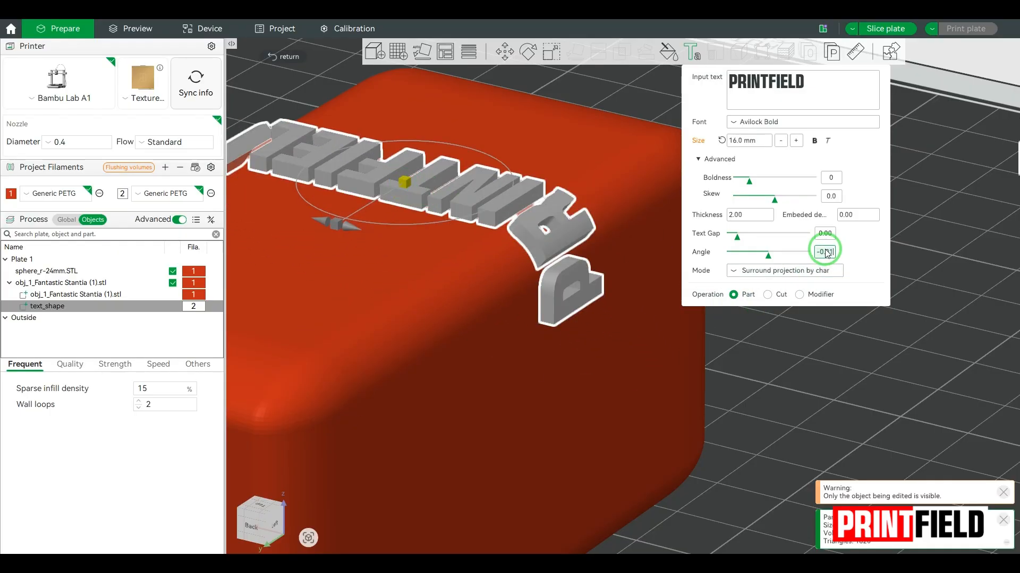
text(-90)
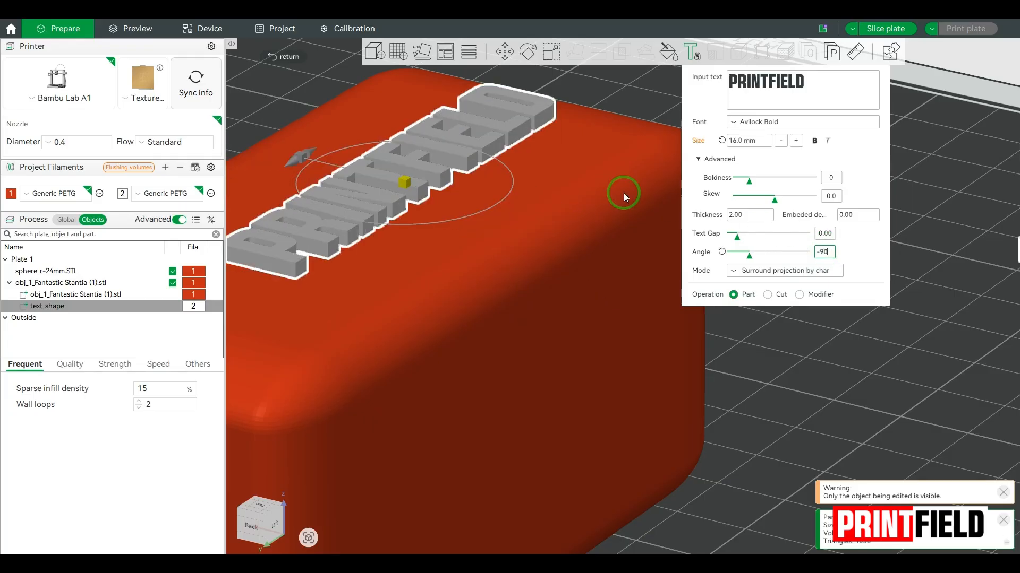
drag(405, 186, 401, 201)
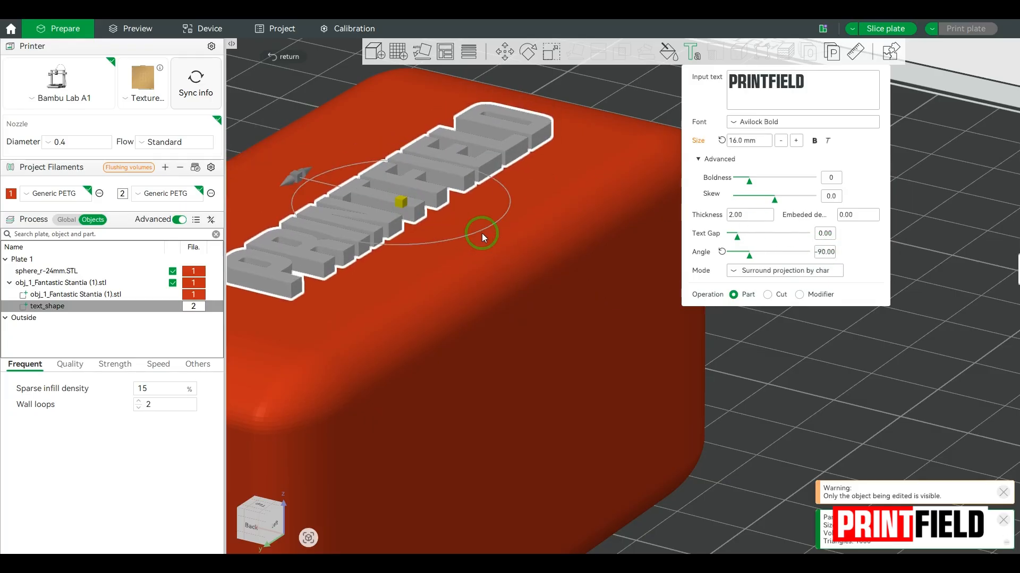
Make the text a cut into the box and slice the plate
click(767, 294)
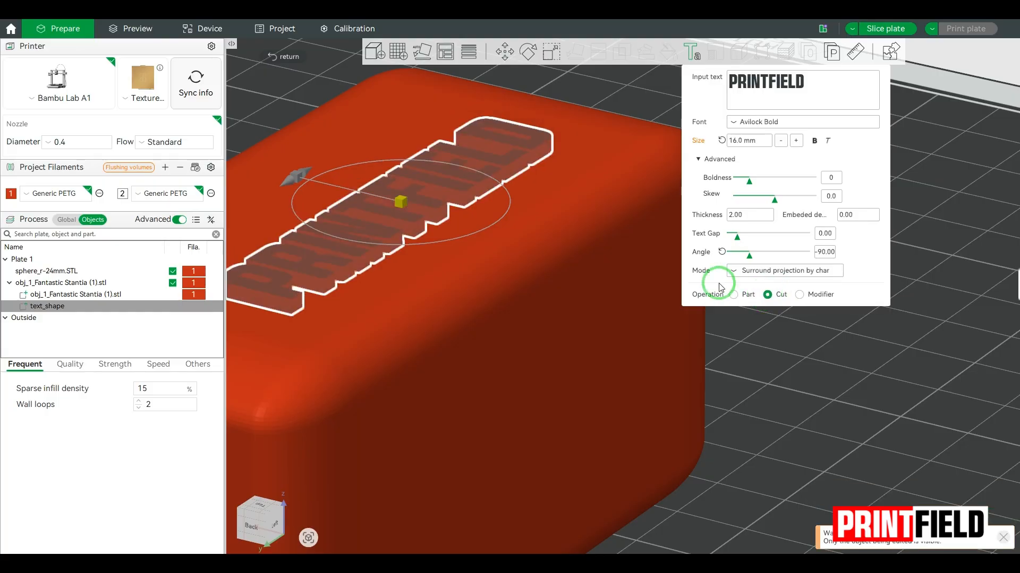
click(871, 398)
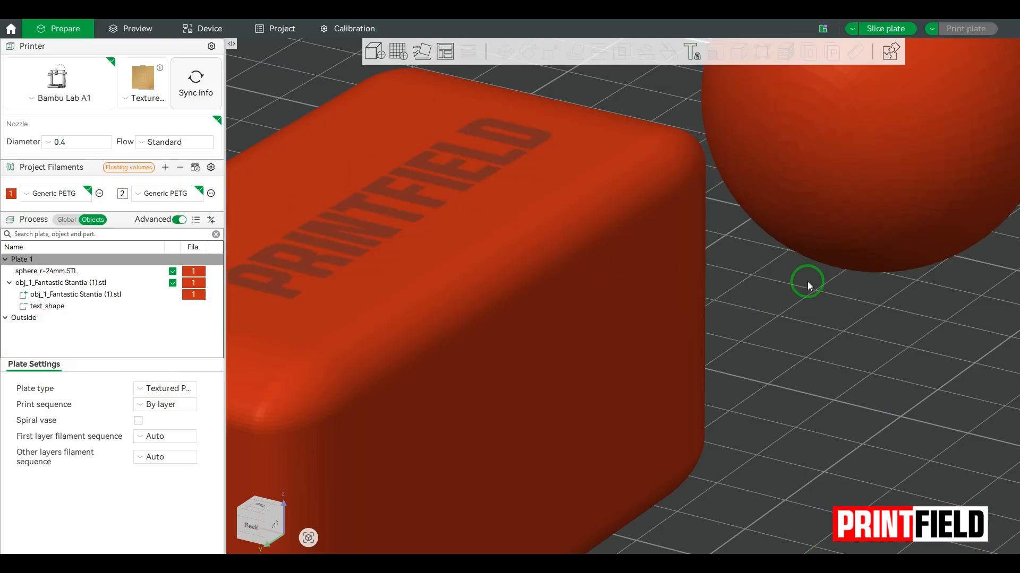
click(884, 29)
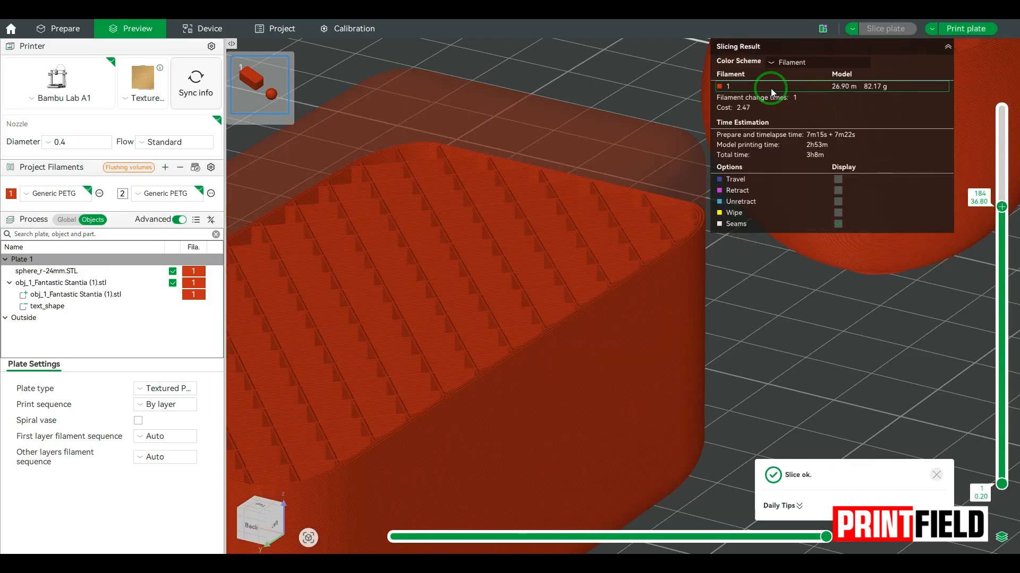
Inspect the engraved PRINTFIELD in the preview layers, then go back to Prepare
drag(1004, 204, 1003, 110)
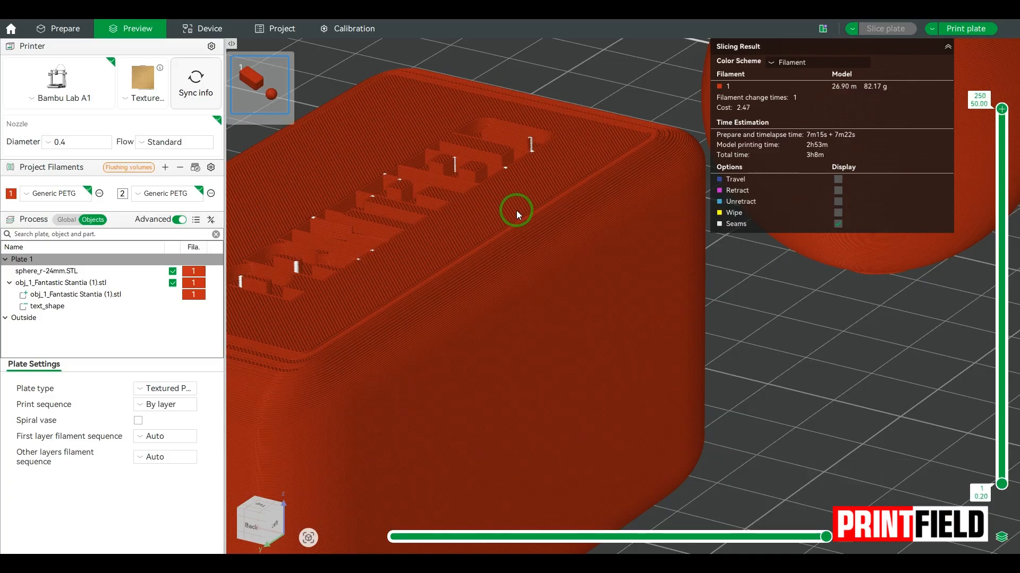
mouse_move(516, 211)
mouse_down()
mouse_move(519, 223)
mouse_move(506, 222)
mouse_up()
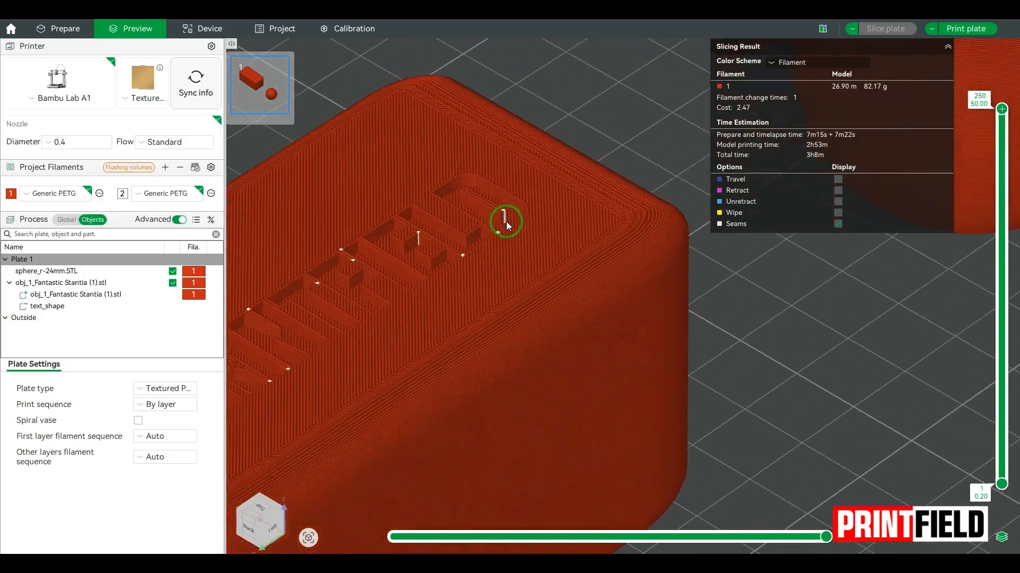
right_drag(505, 221, 673, 157)
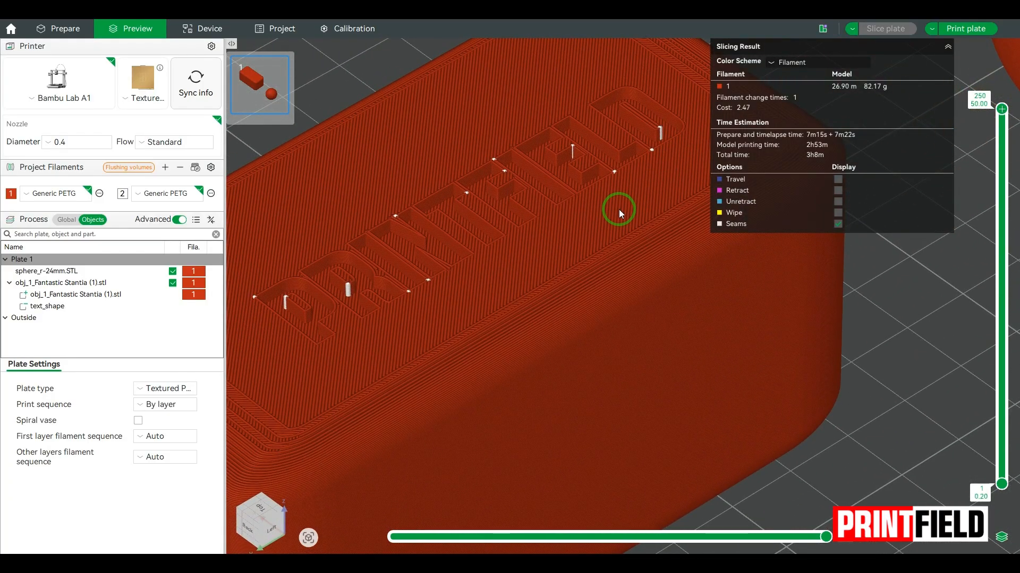
click(67, 29)
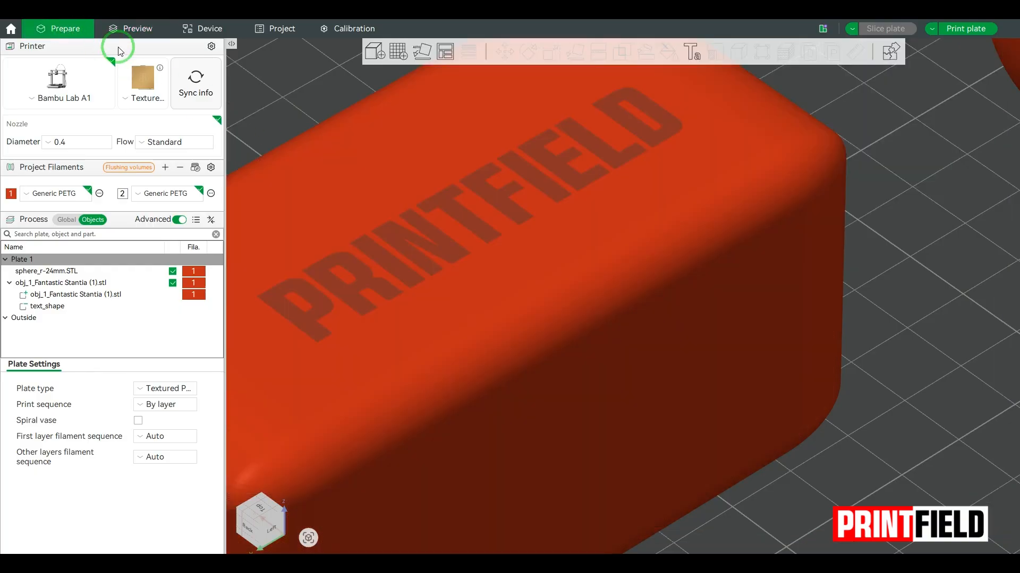
Change the PRINTFIELD text's operation from cut to Modifier
click(64, 306)
click(692, 52)
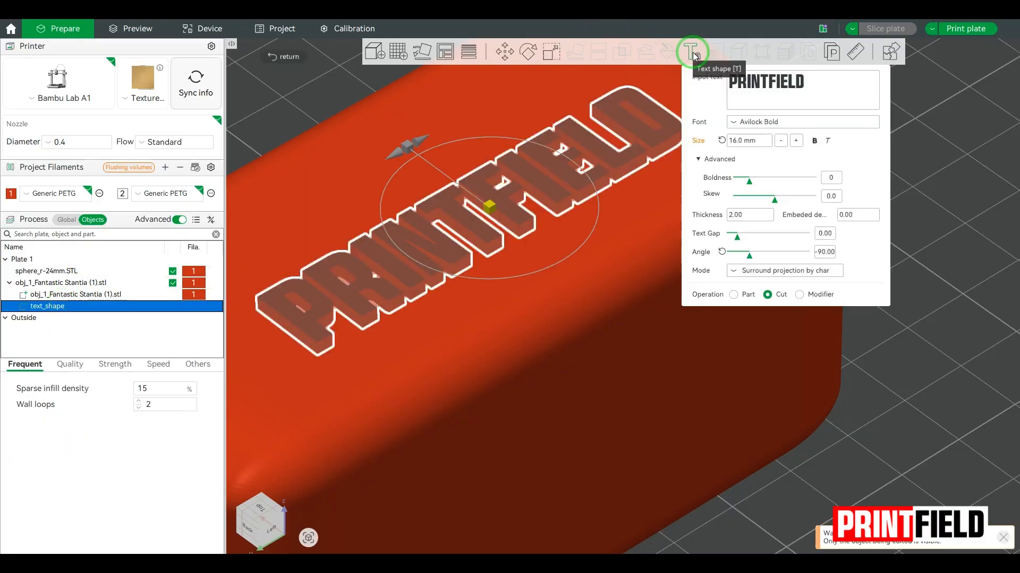
click(800, 295)
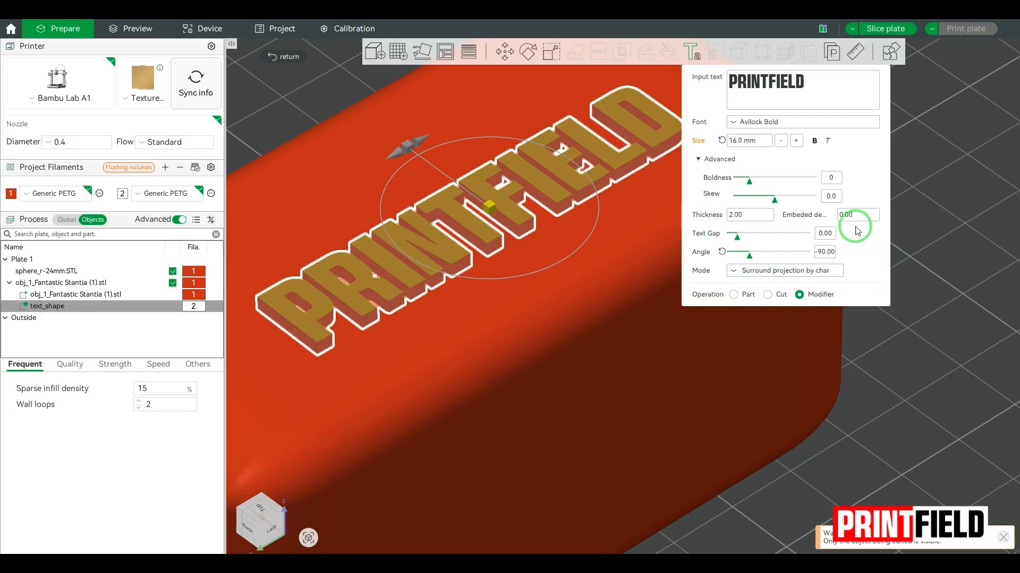
click(881, 361)
scroll(871, 378, up, 5)
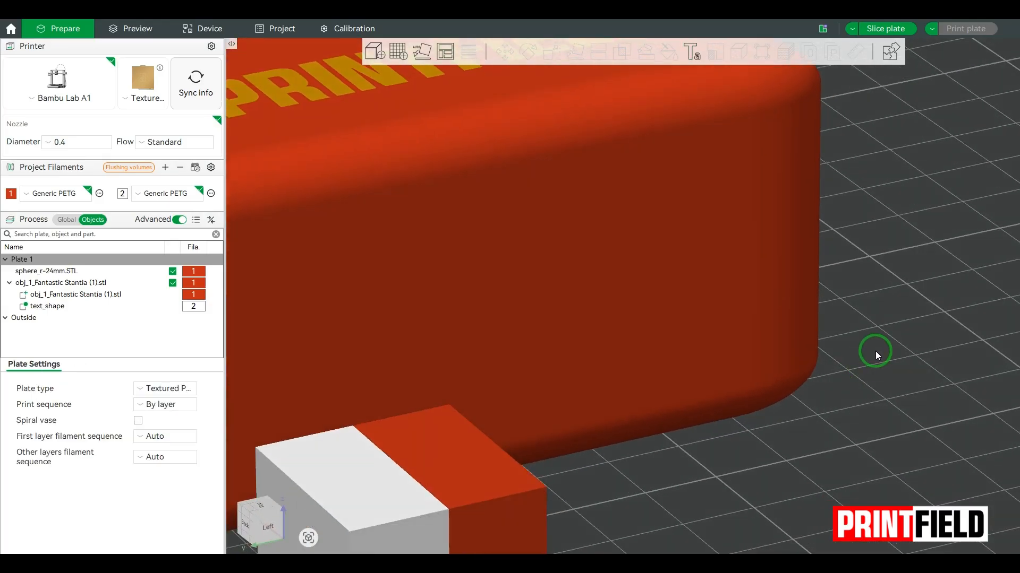
scroll(875, 352, down, 6)
right_drag(884, 330, 966, 459)
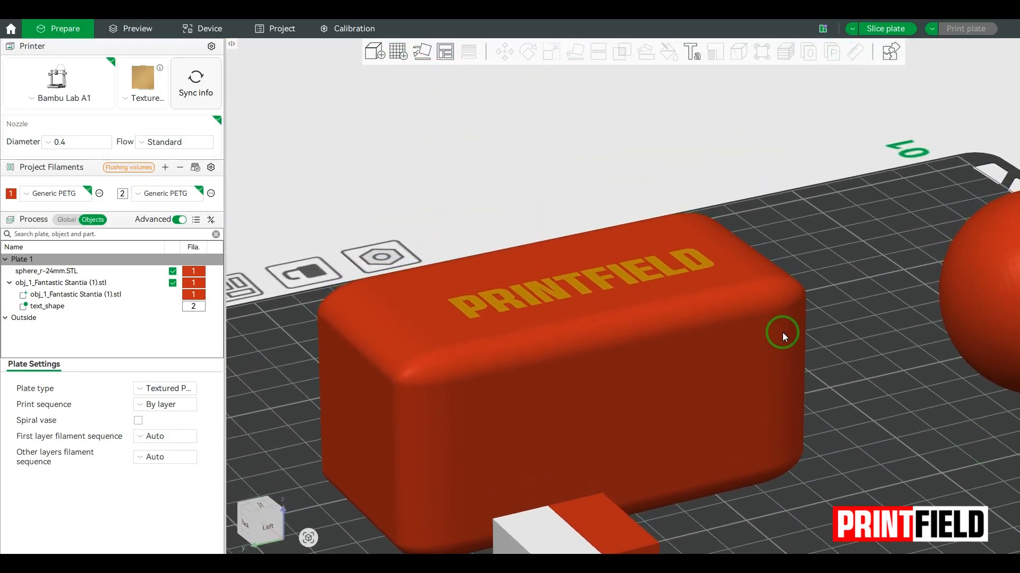
right_drag(826, 265, 837, 294)
drag(837, 295, 810, 292)
Set the modifier text's thickness to 0.6
click(37, 309)
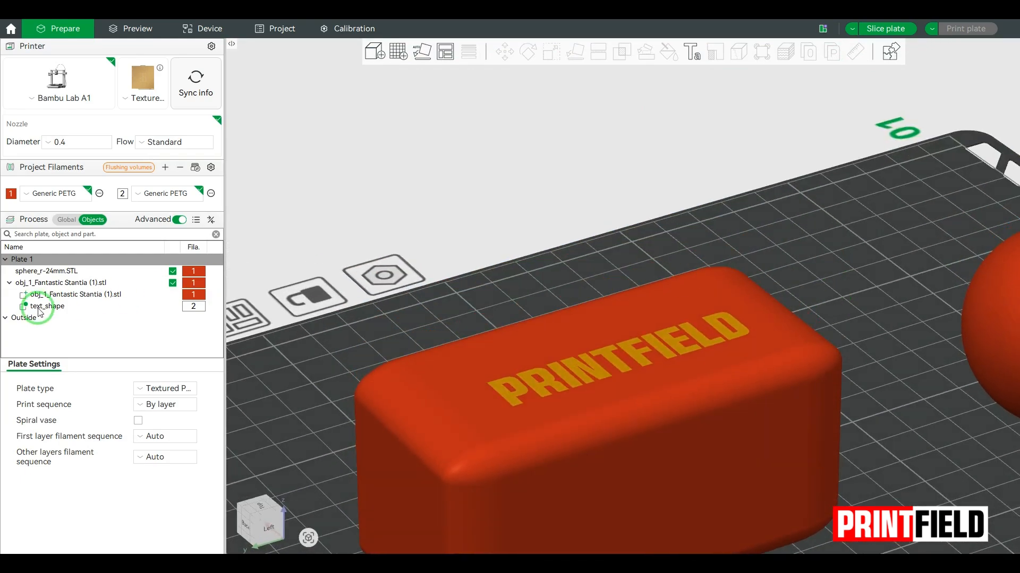
click(692, 52)
click(794, 294)
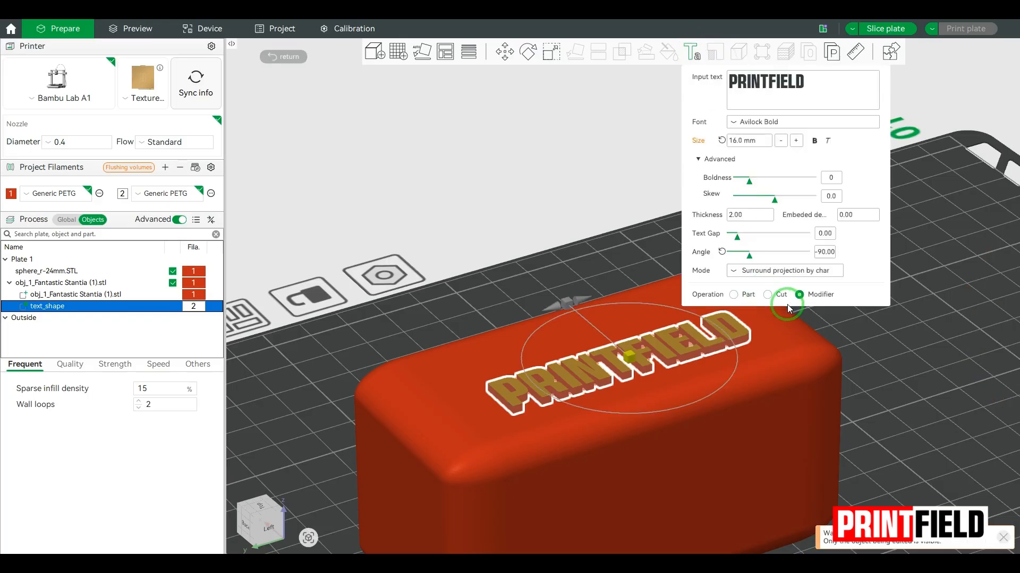
click(746, 216)
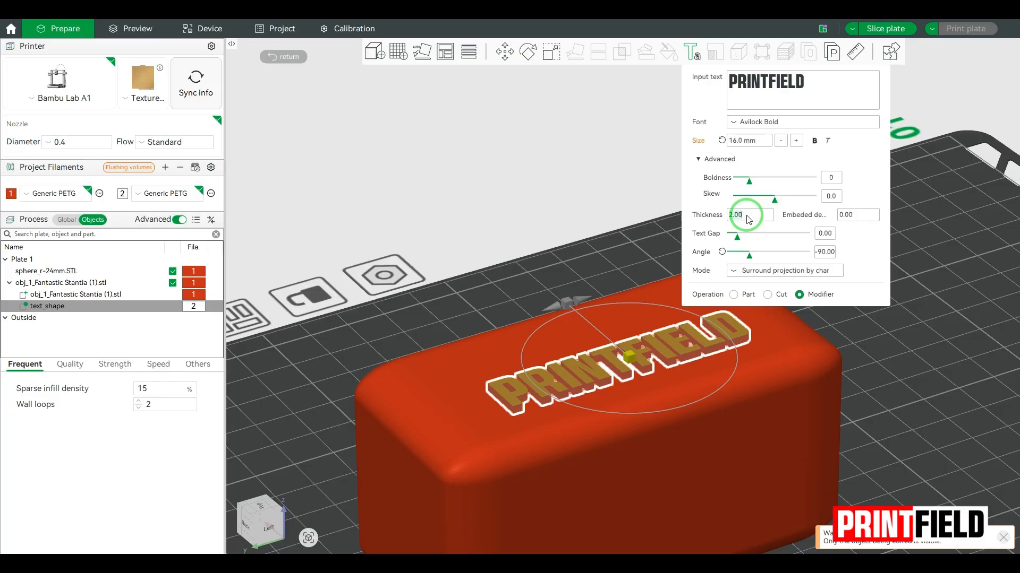
text(0.6)
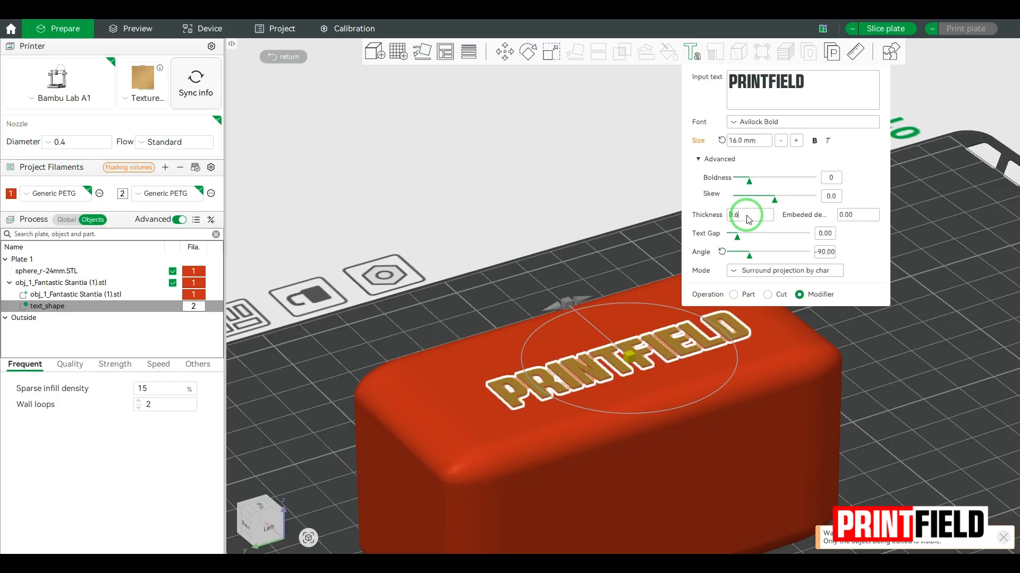
click(894, 360)
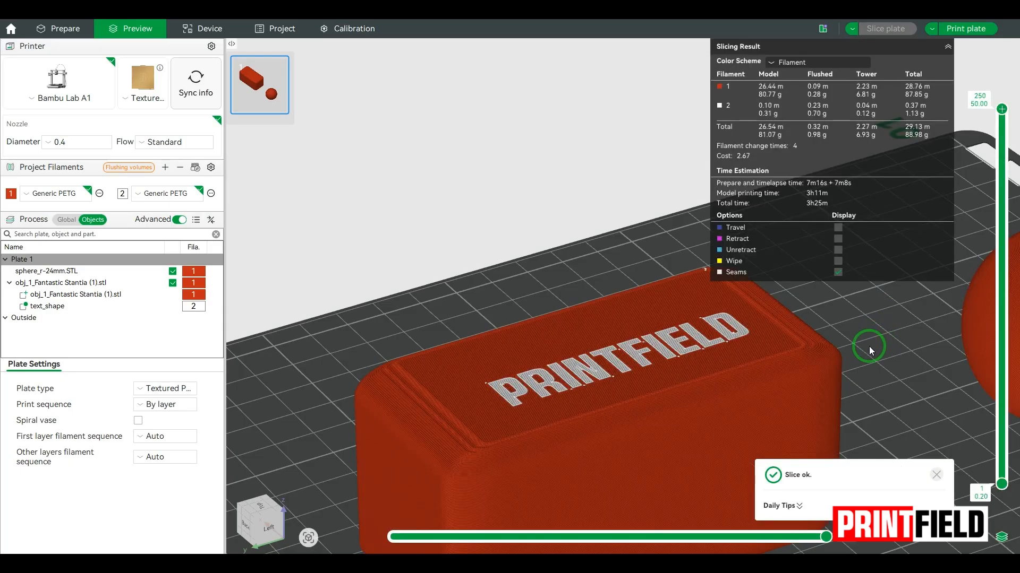
Drag the layer slider to inspect PRINTFIELD inlaid in filament 2 on the box top
mouse_move(1001, 110)
mouse_down()
mouse_move(1003, 169)
mouse_move(1004, 109)
mouse_up()
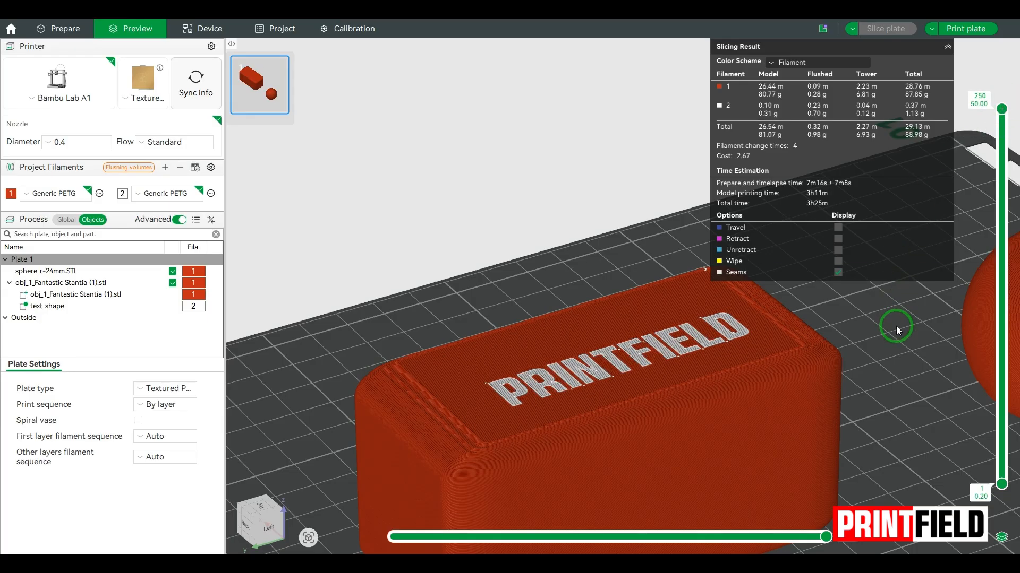
Back in Prepare, select the red sphere and shift it left slightly
click(51, 30)
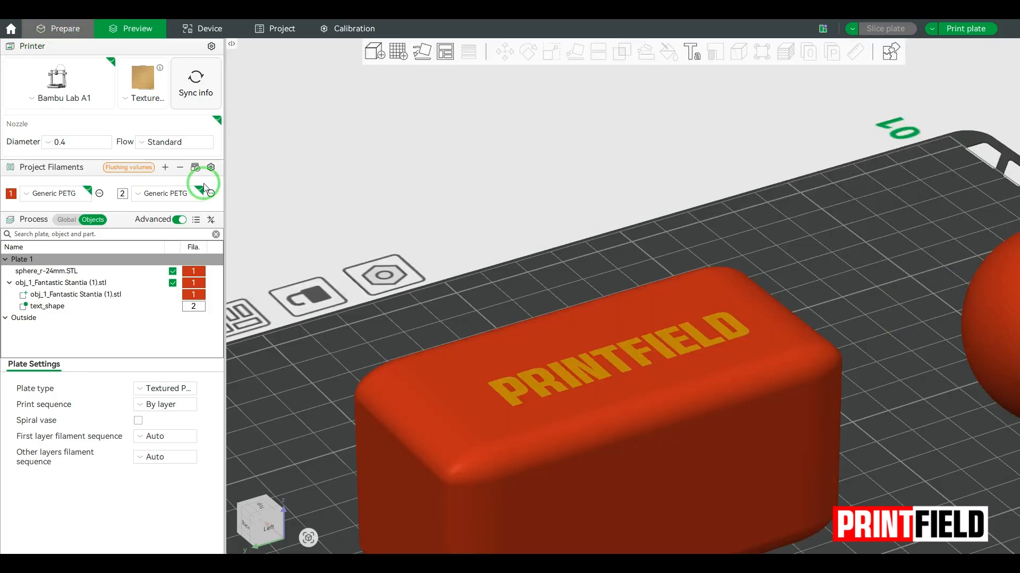
right_drag(814, 278, 542, 236)
scroll(744, 386, down, 3)
drag(788, 408, 750, 405)
click(779, 403)
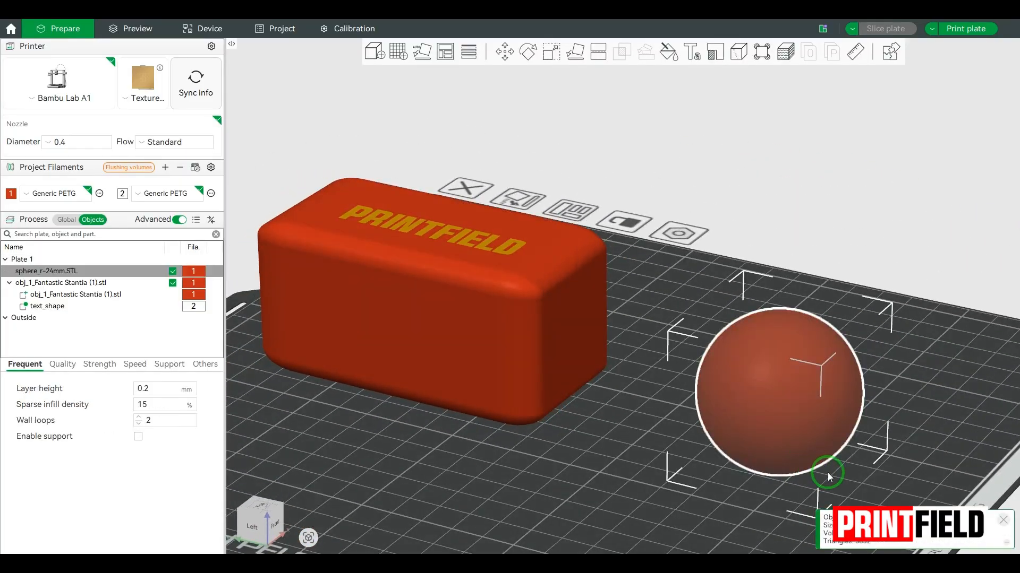
drag(814, 419, 779, 412)
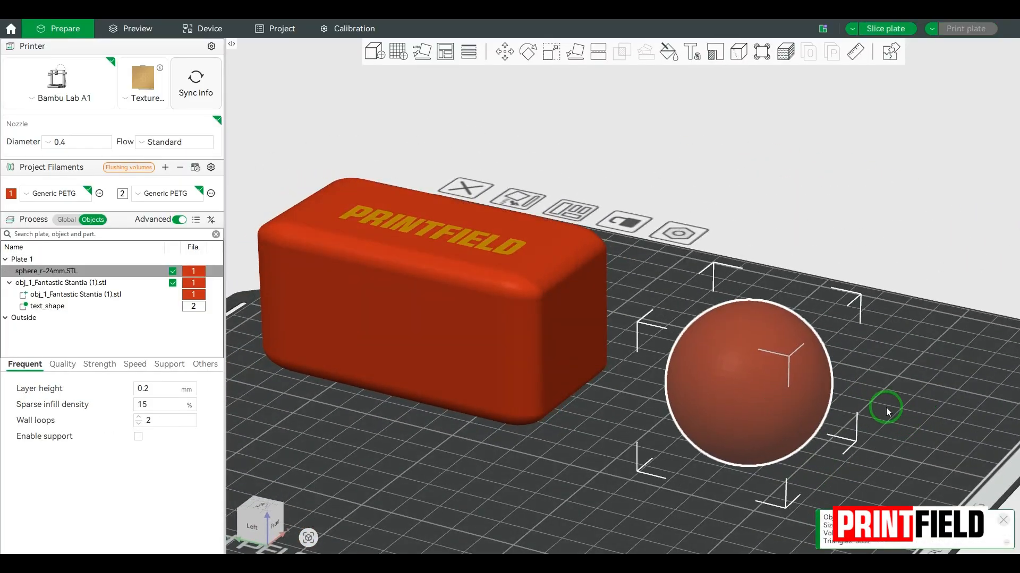
Add PRINTFIELD text to the sphere with angle 0, size 12 and thickness 2
click(692, 52)
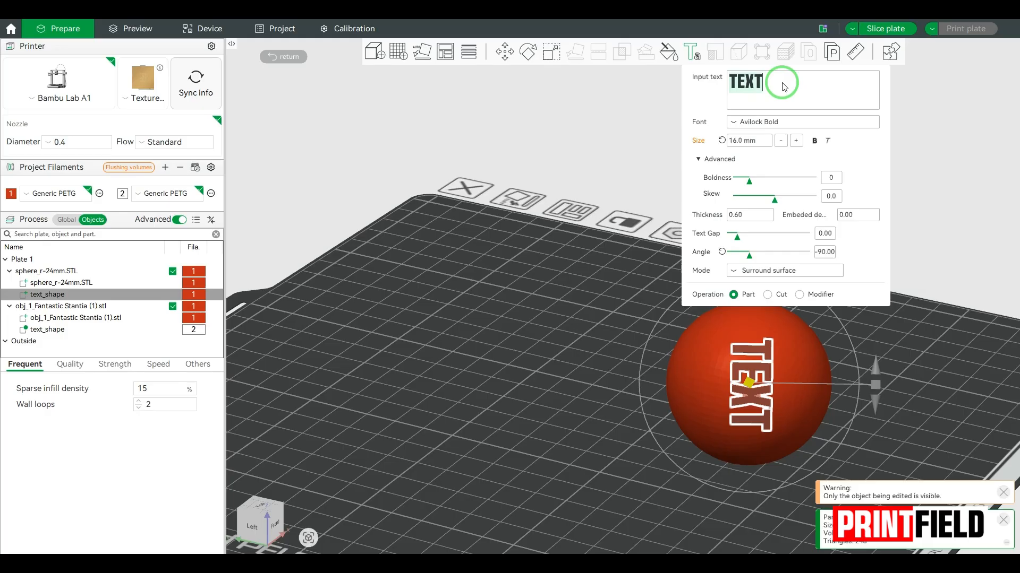
text(PRINTF)
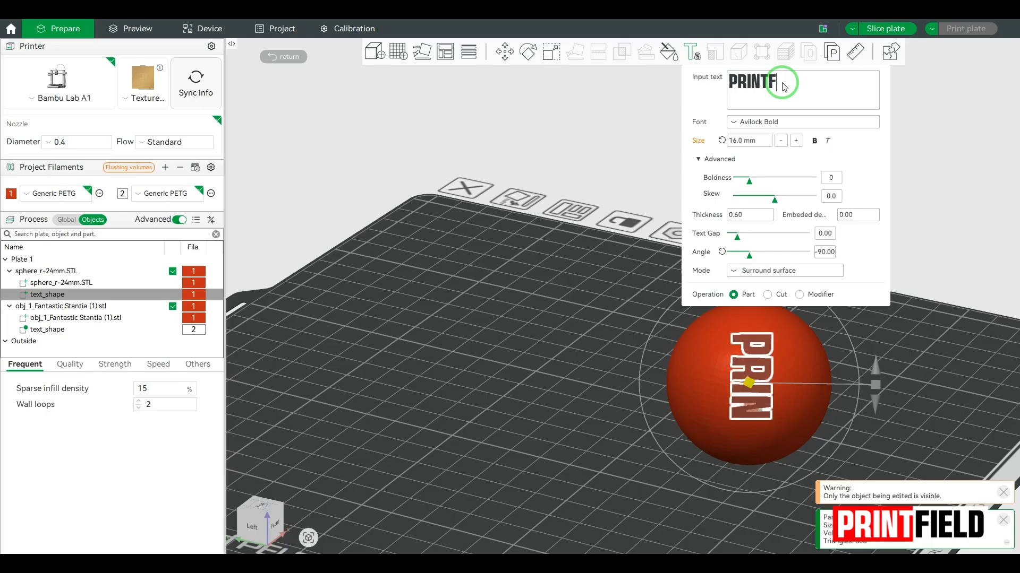
text(IELD)
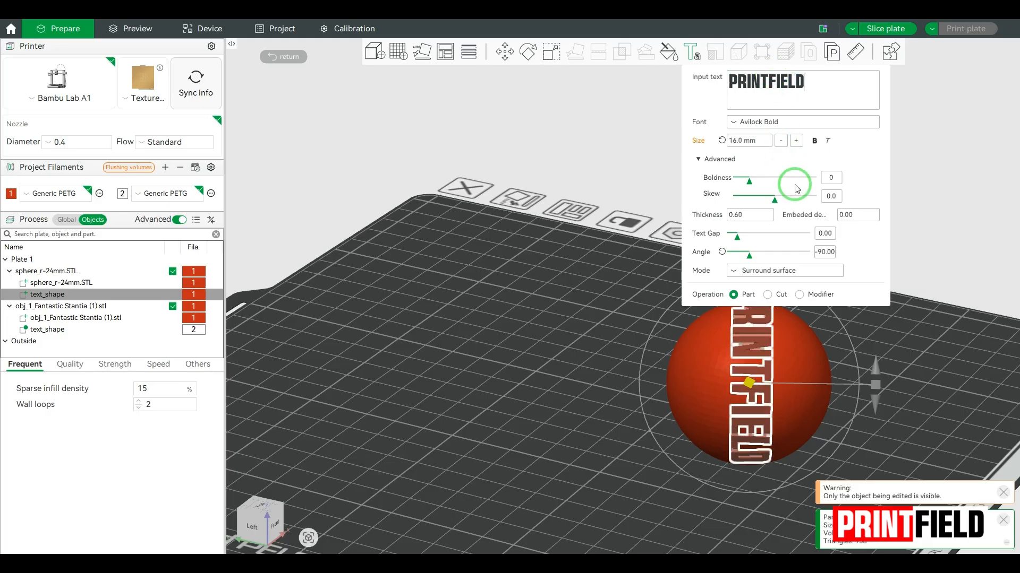
text(0)
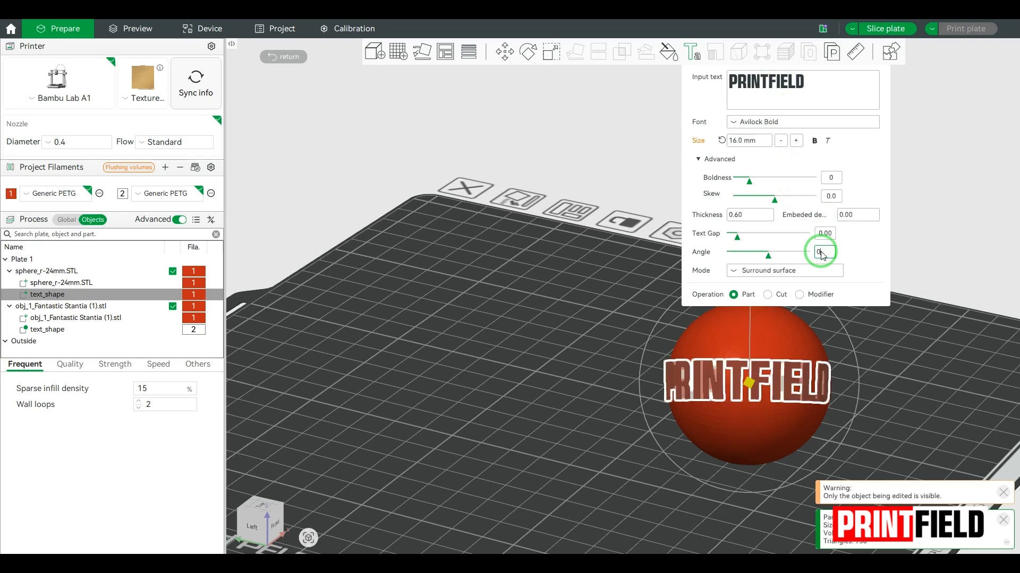
click(735, 141)
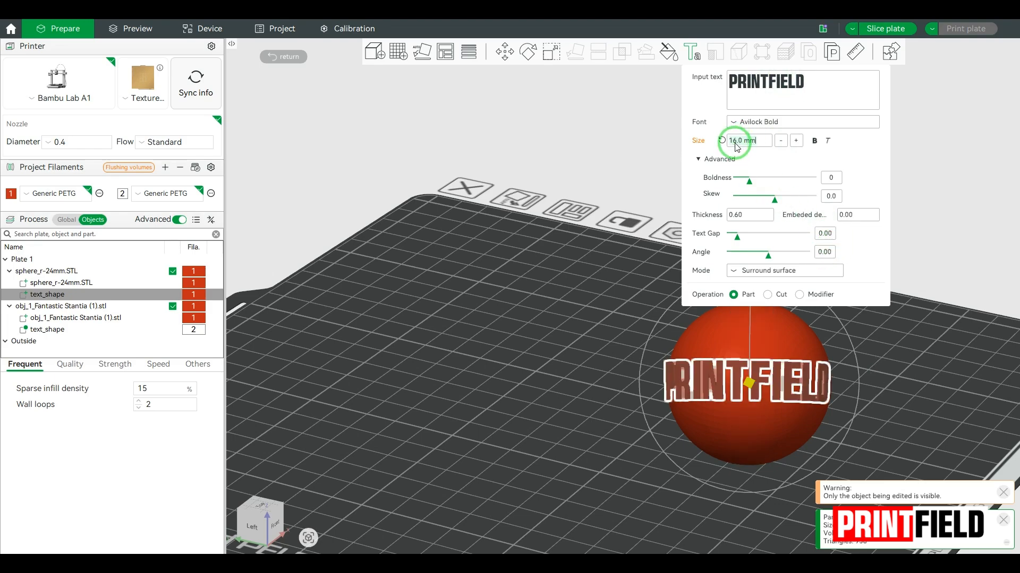
key(BackSpace)
key(BackSpace)
key(BackSpace)
key(BackSpace)
key(BackSpace)
key(BackSpace)
key(BackSpace)
text(12)
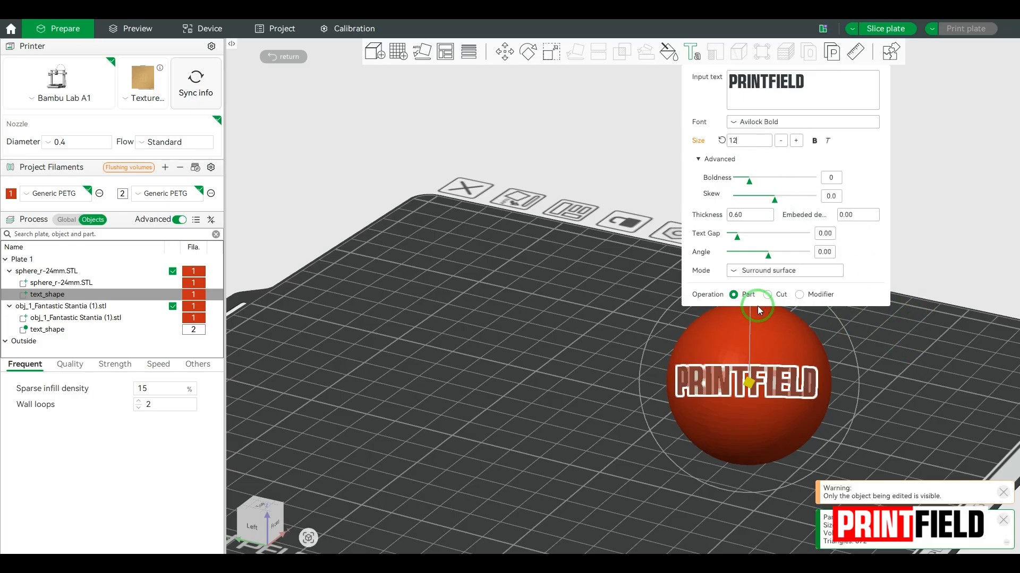
click(755, 214)
key(BackSpace)
key(BackSpace)
key(BackSpace)
key(BackSpace)
text(2)
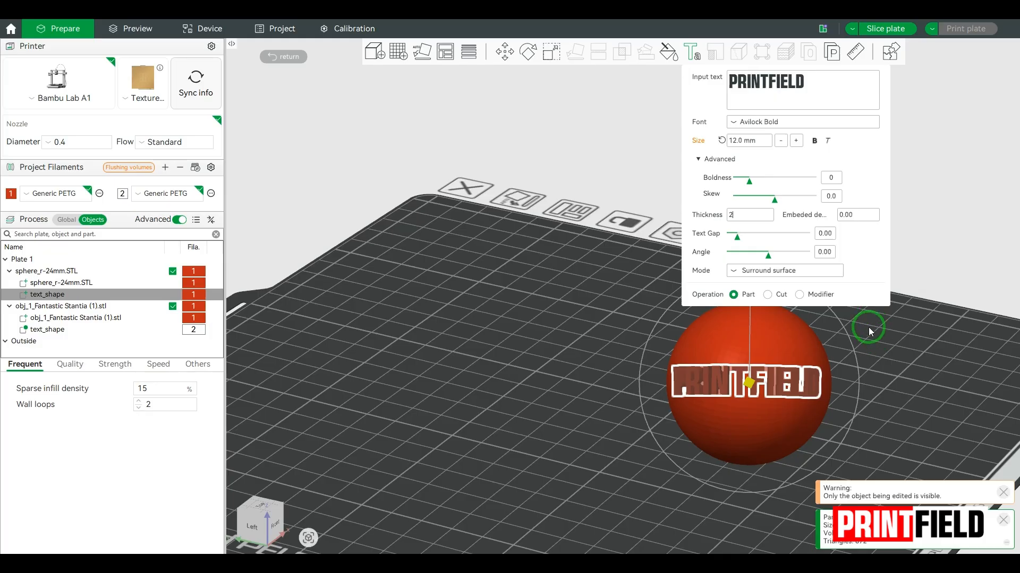
Set the sphere text's Mode to Surround projection by char
click(796, 271)
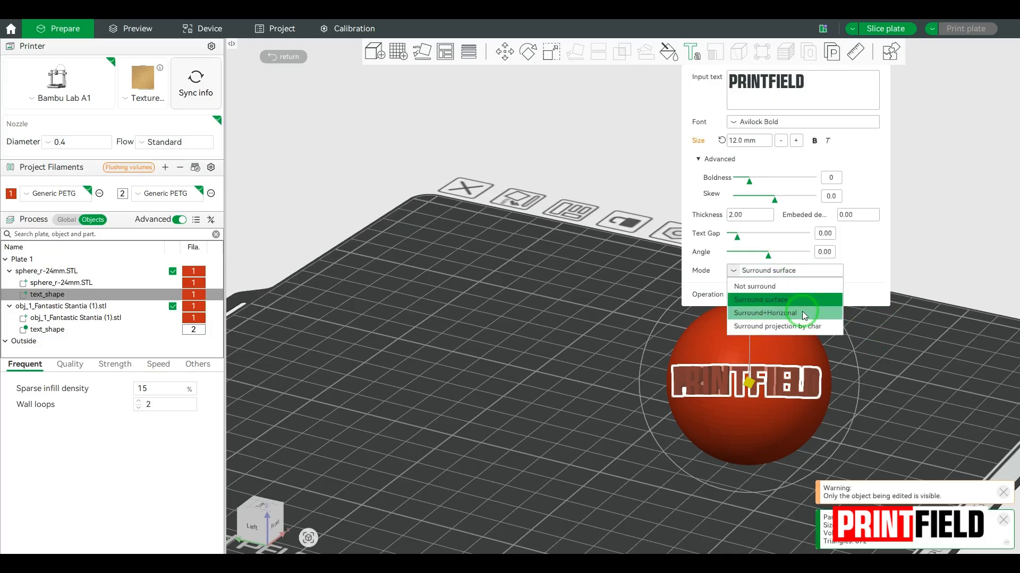
click(801, 313)
click(781, 270)
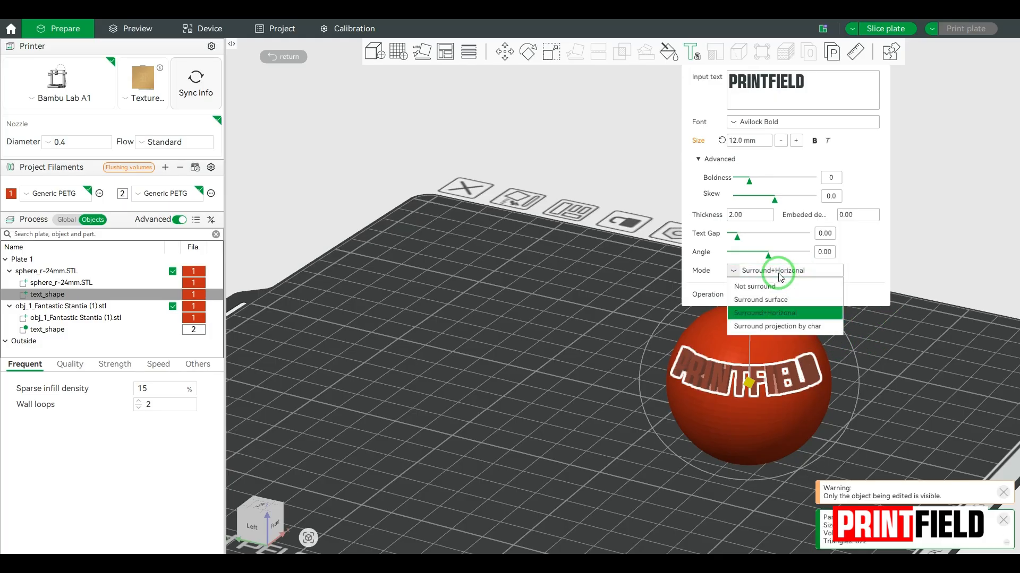
click(779, 324)
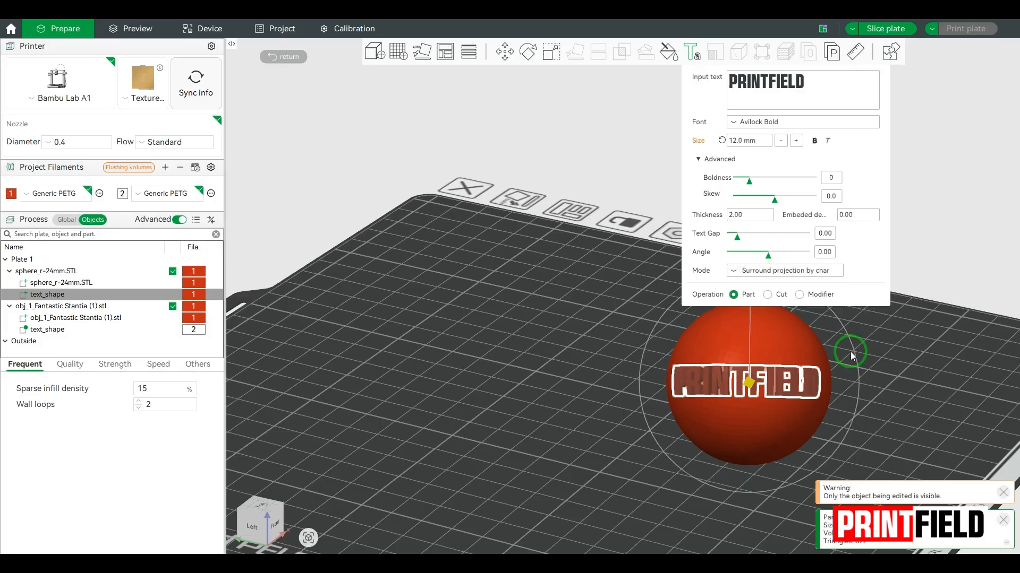
click(890, 357)
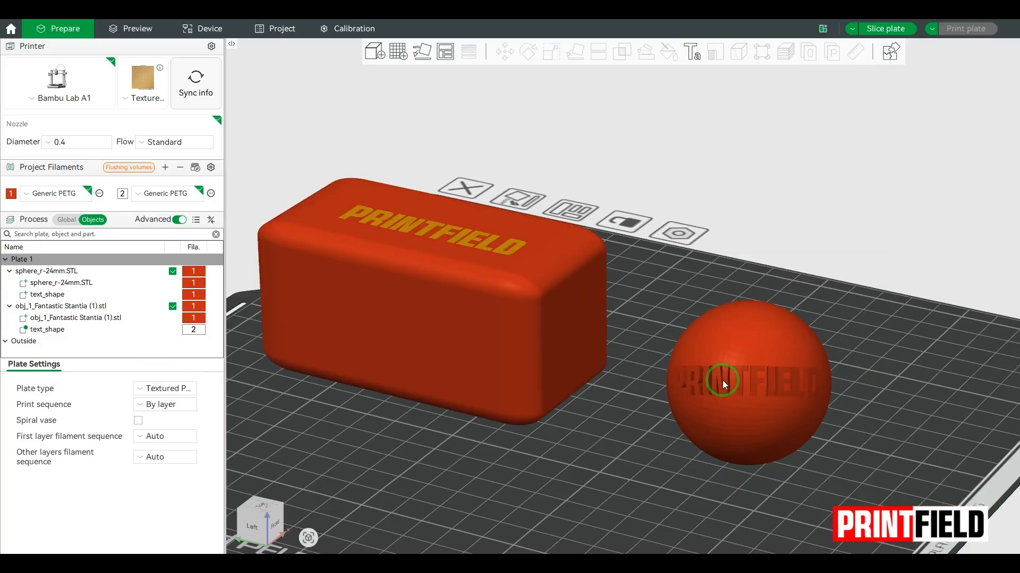
Assign filament 2 (Generic PETG) to the sphere's PRINTFIELD text part
click(57, 294)
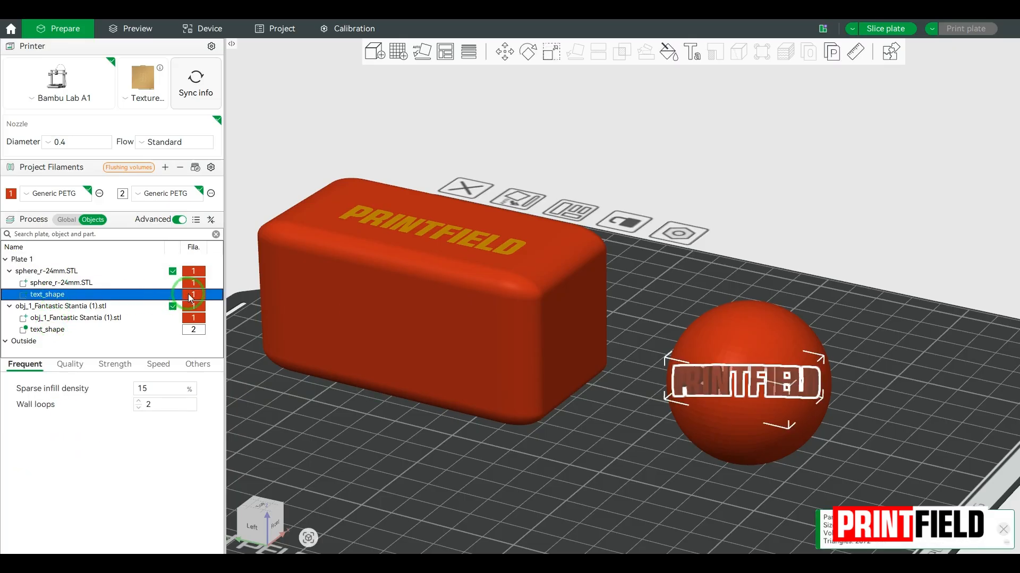
right_click(189, 297)
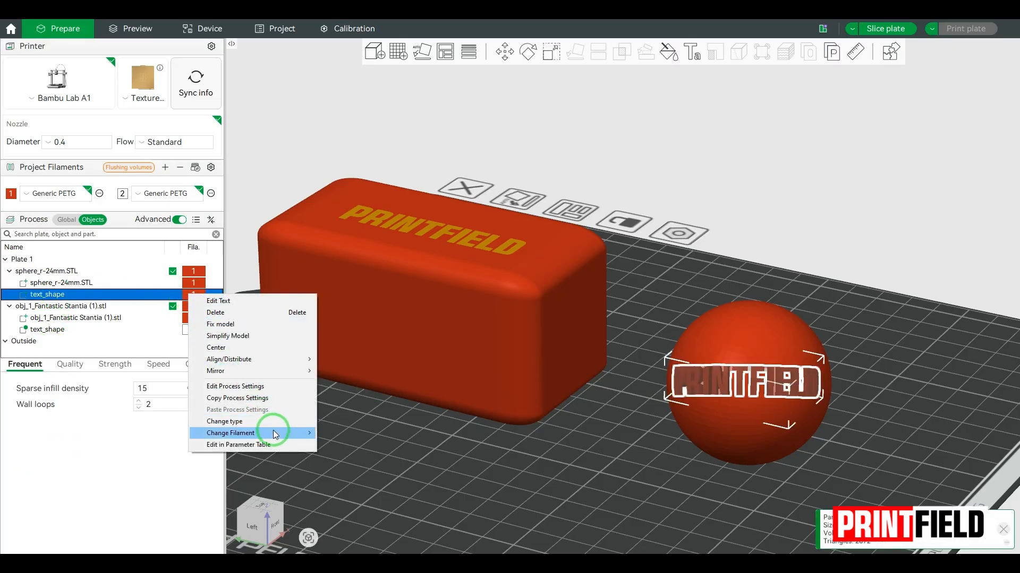
mouse_move(273, 431)
click(386, 452)
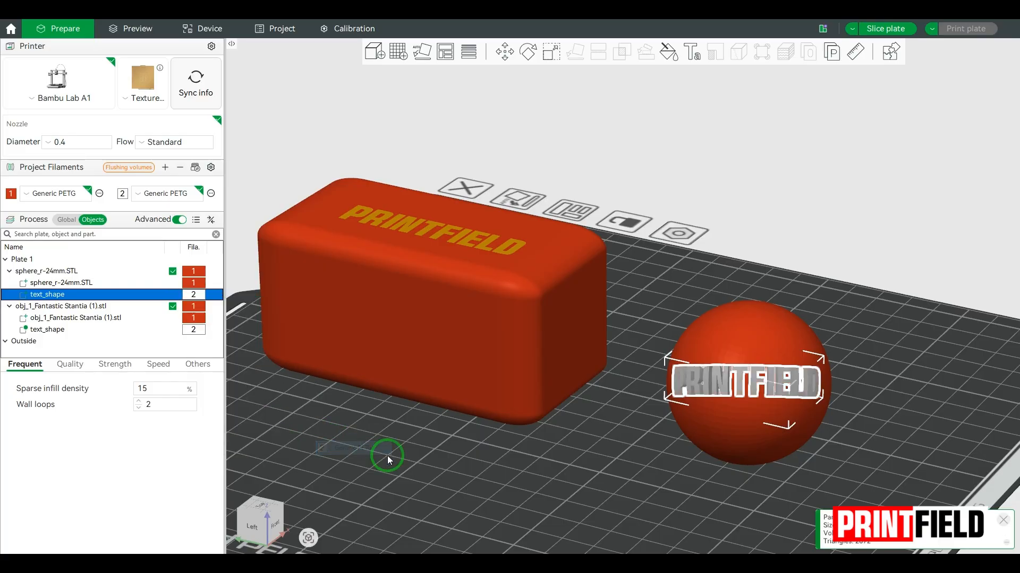
Deselect the text and orbit and zoom the view to face the sphere's lettering
click(885, 387)
drag(871, 390, 820, 392)
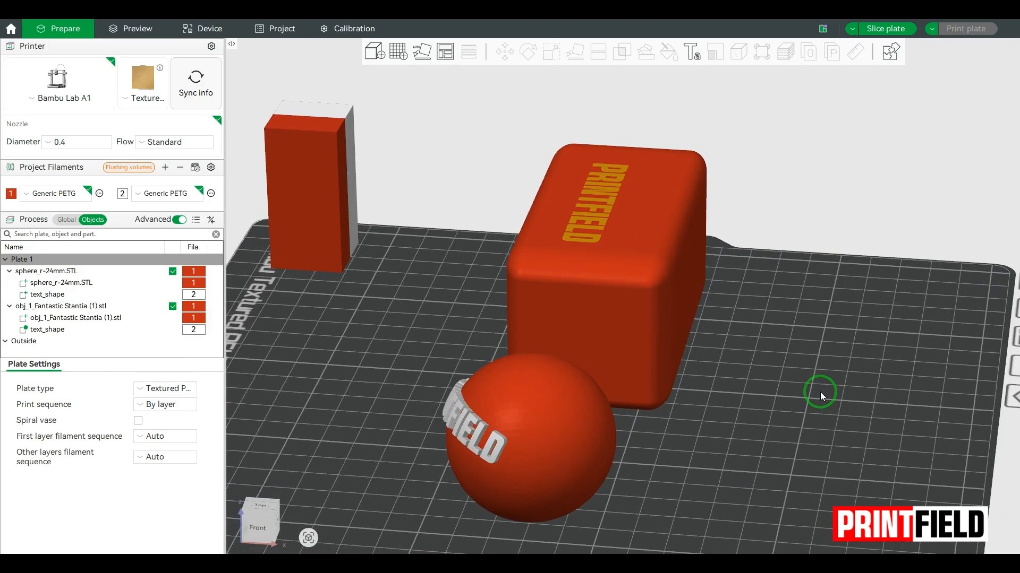
scroll(712, 420, up, 5)
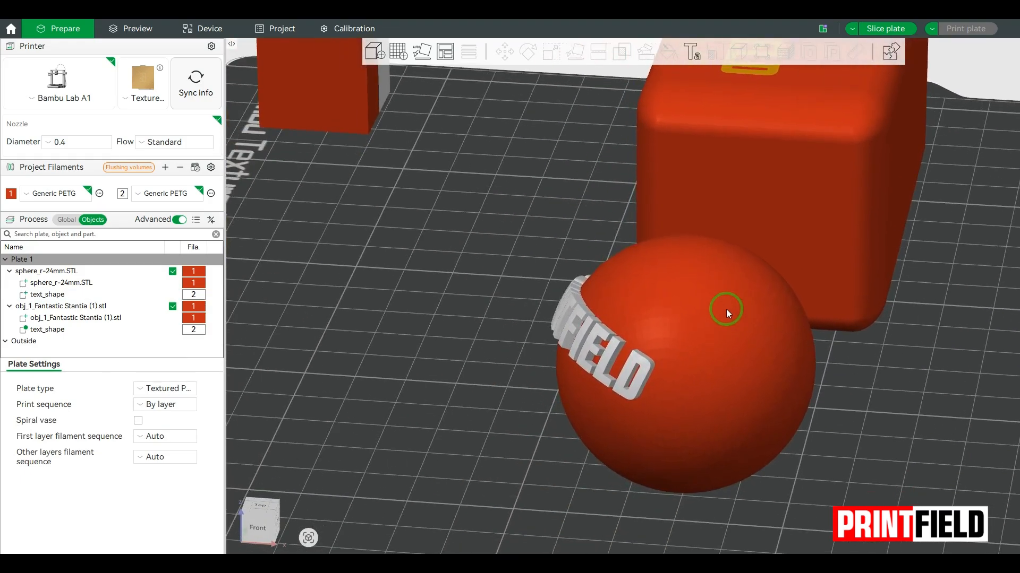
drag(725, 309, 712, 349)
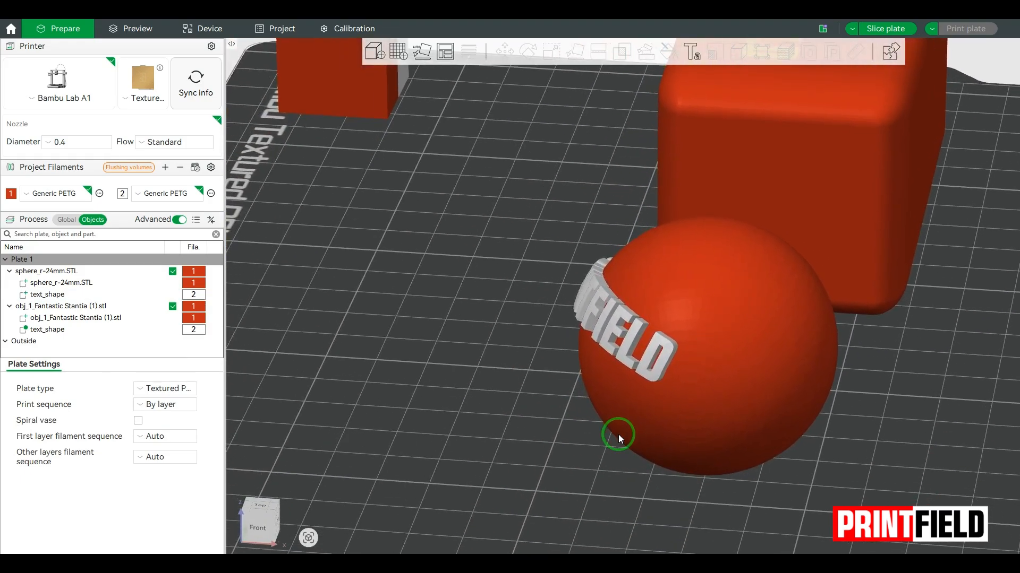
drag(572, 448, 476, 449)
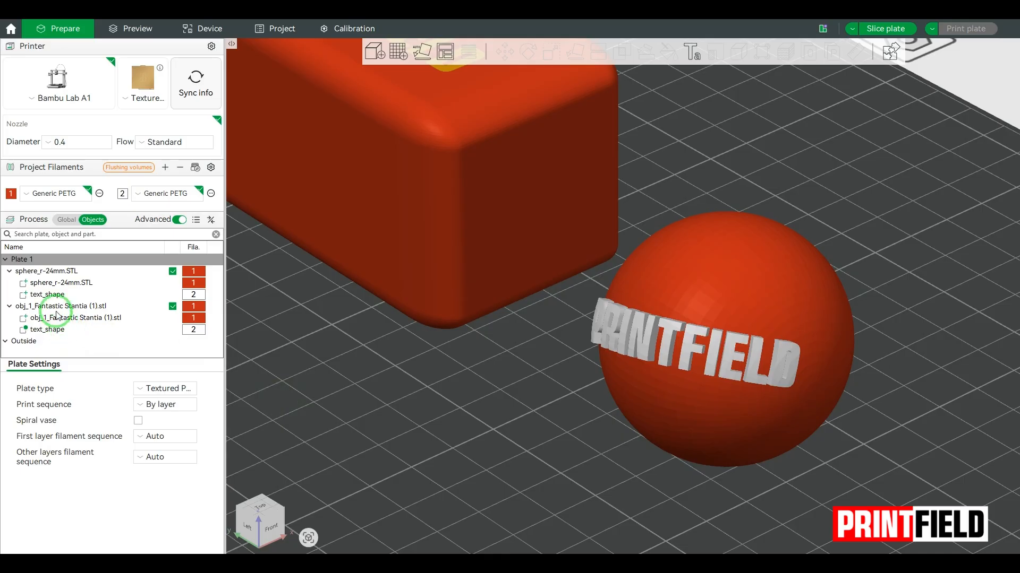
Set the sphere's PRINTFIELD text operation to Cut so it engraves into the sphere
click(50, 295)
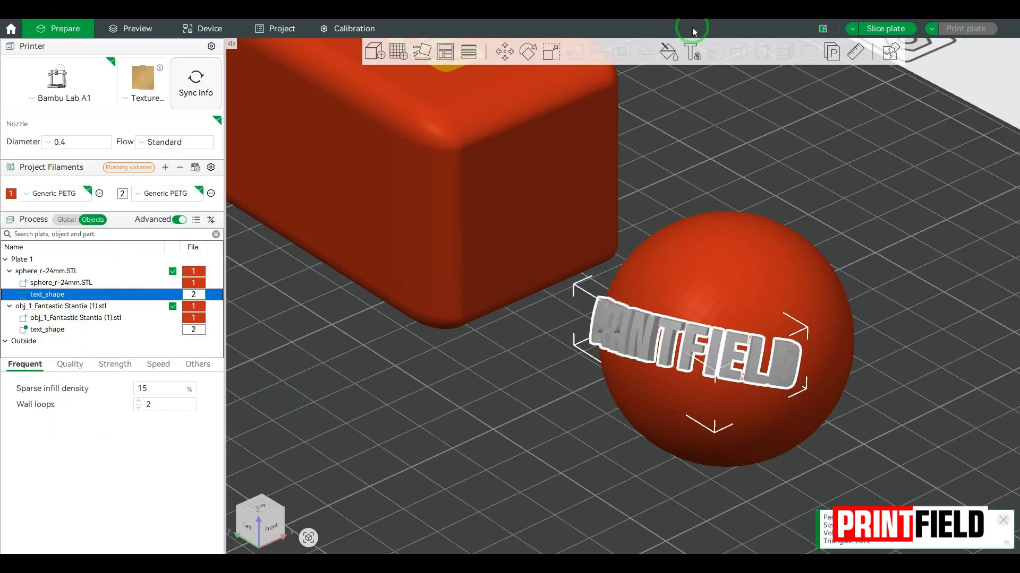
click(696, 50)
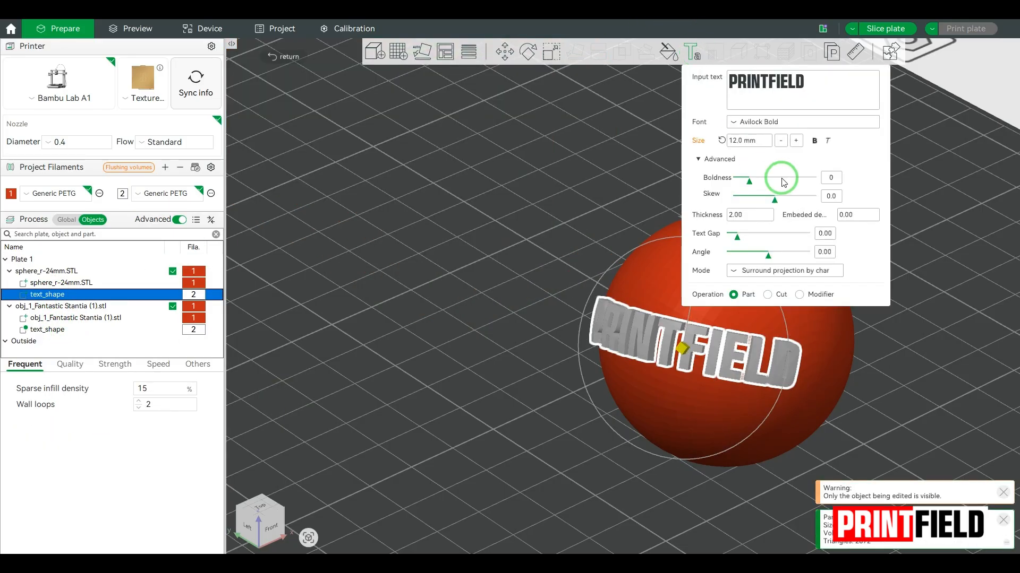
click(775, 295)
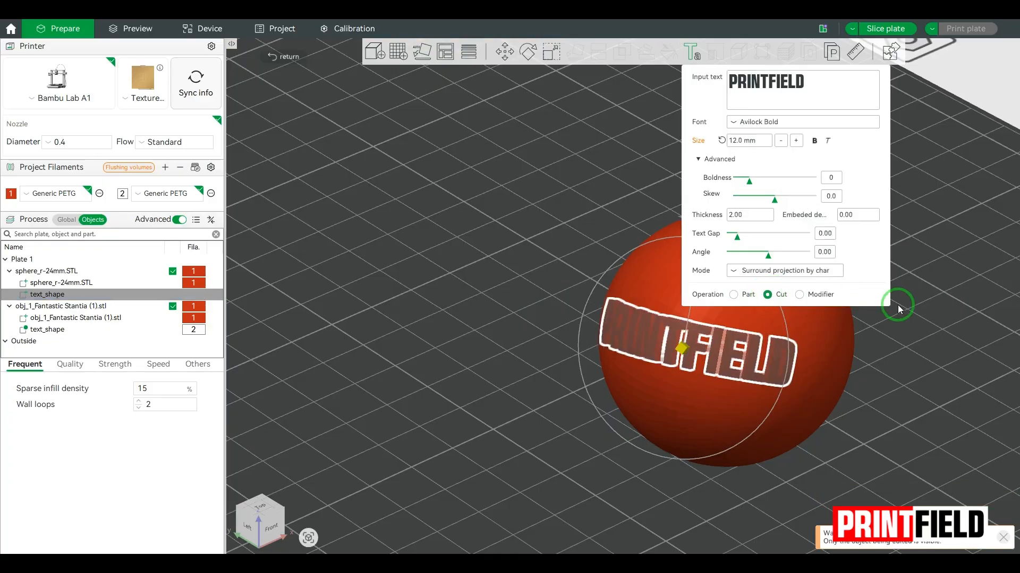
click(916, 311)
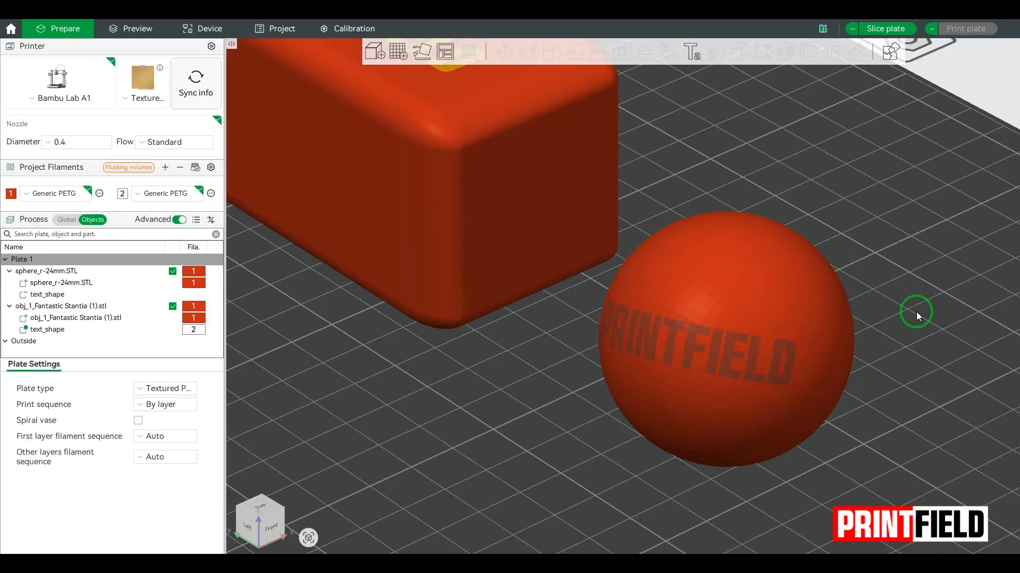
Slice the plate, lower the layer slider to inspect inside, then return to Prepare
click(879, 32)
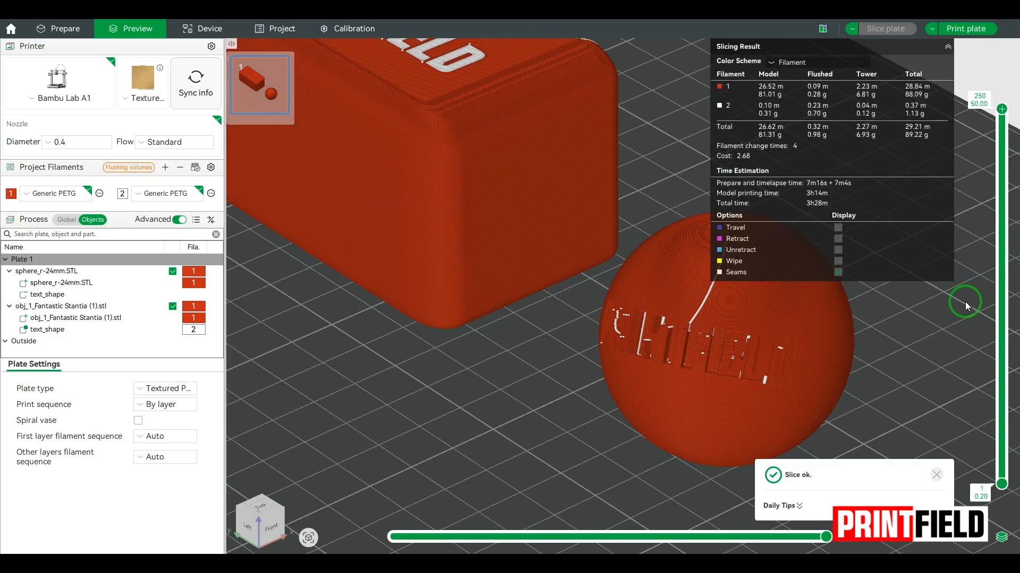
scroll(737, 429, up, 5)
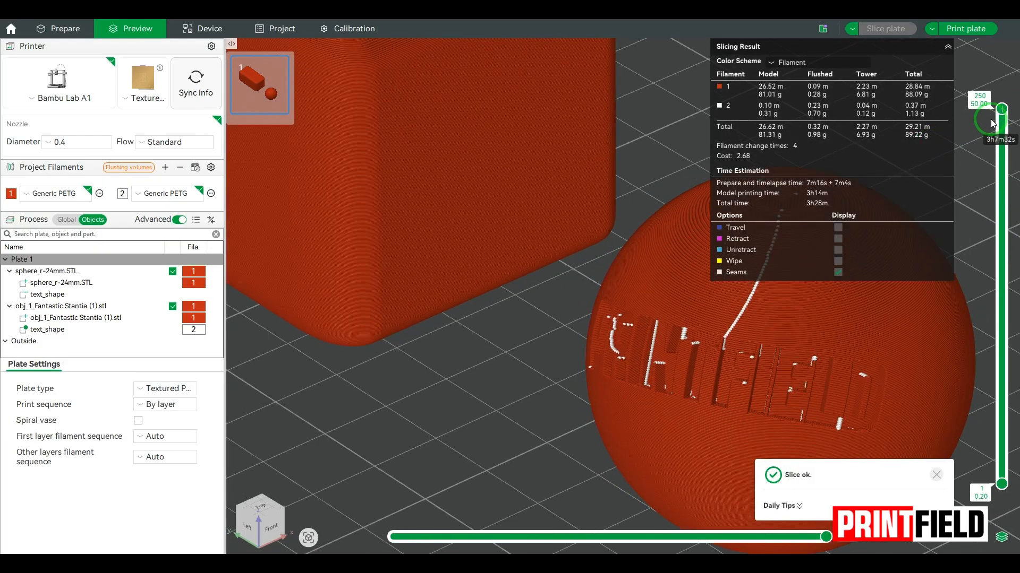
drag(993, 123, 1016, 179)
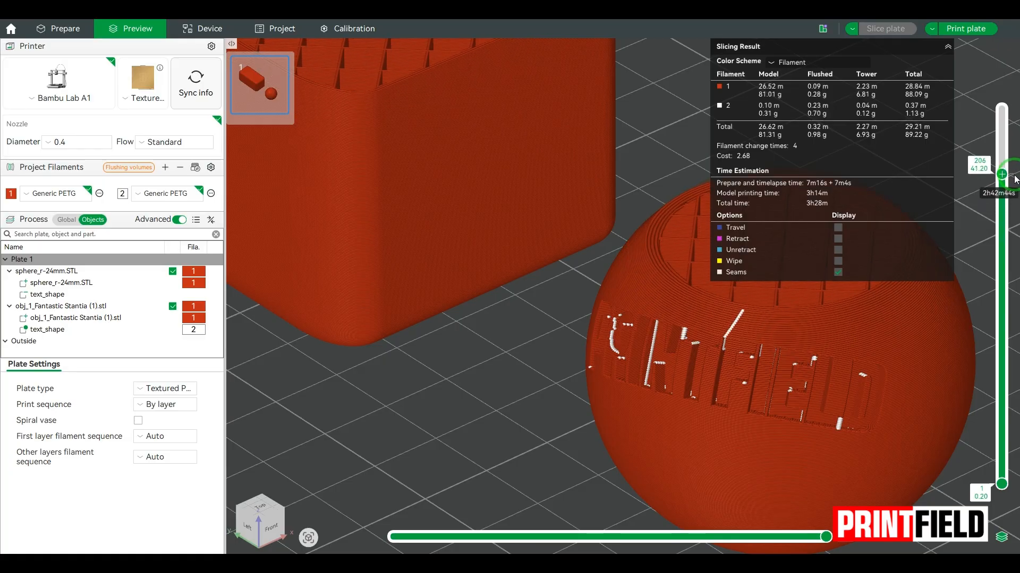
click(53, 26)
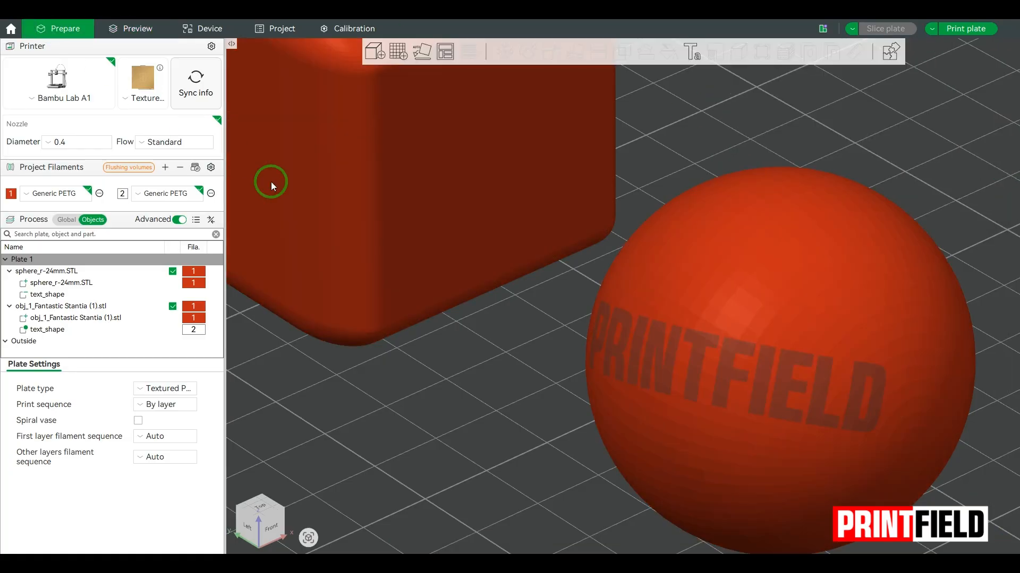
Change the sphere's PRINTFIELD text to a Modifier operation with thickness lowered to 0.6
click(79, 295)
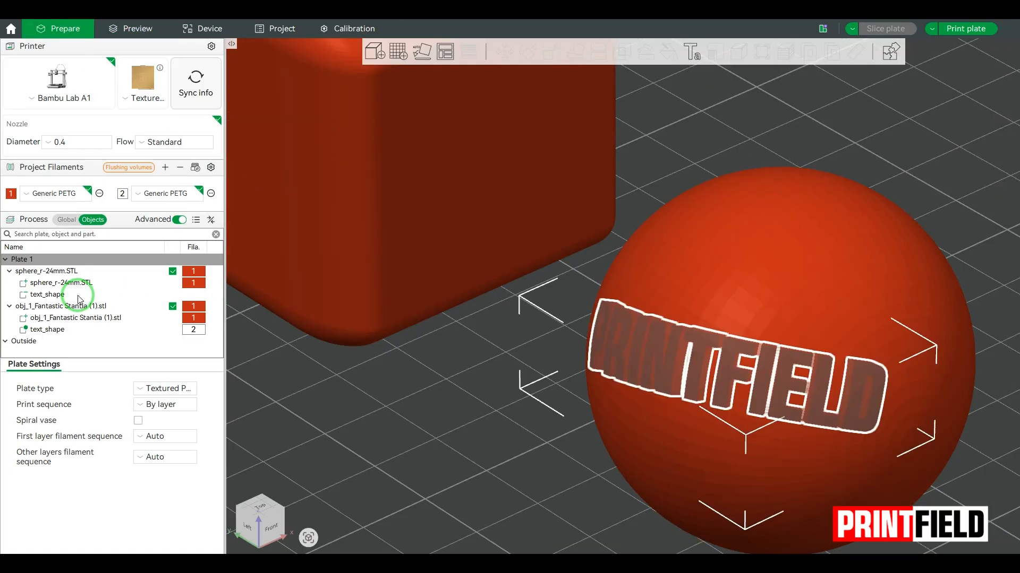
click(695, 53)
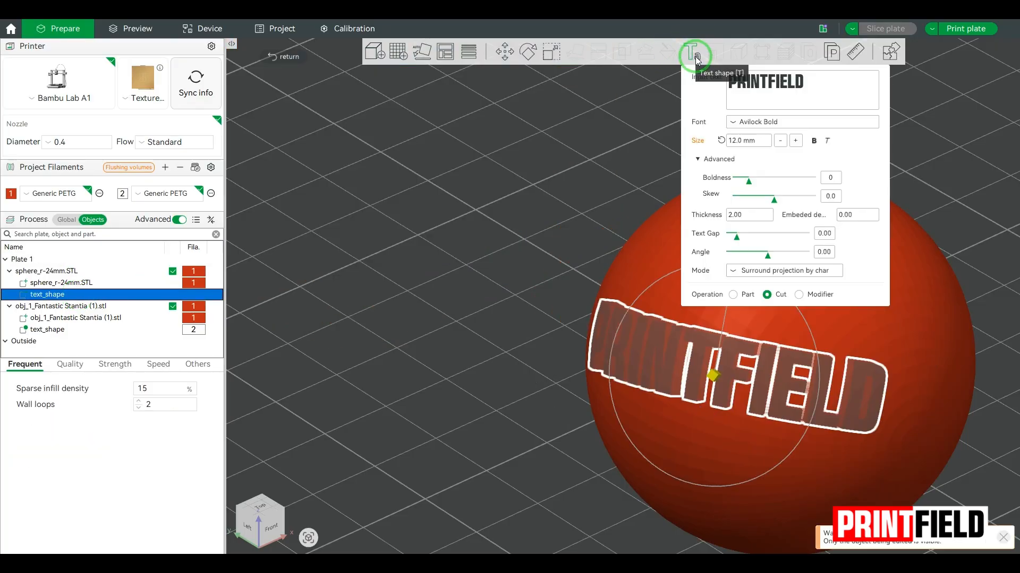
click(799, 296)
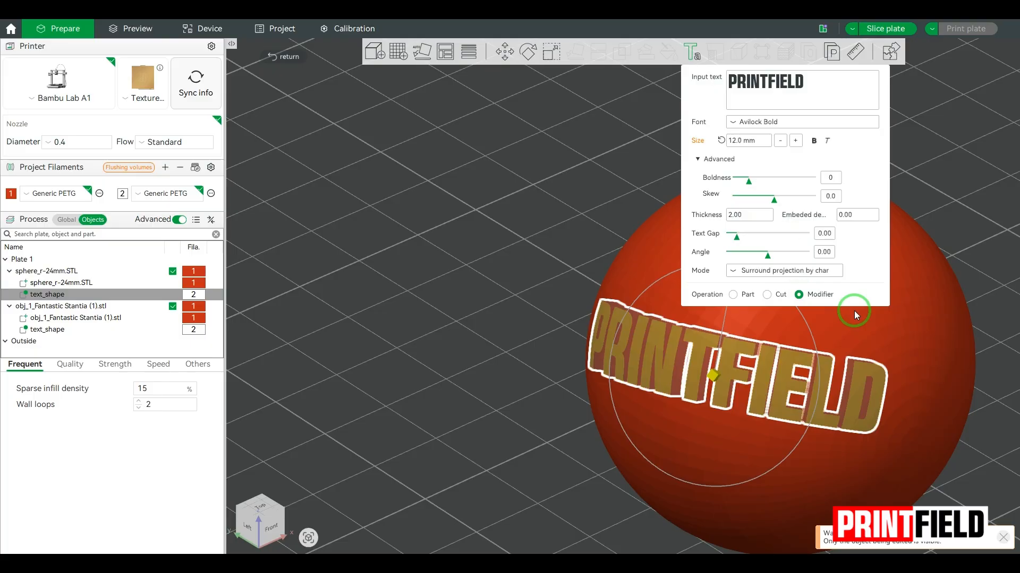
click(755, 217)
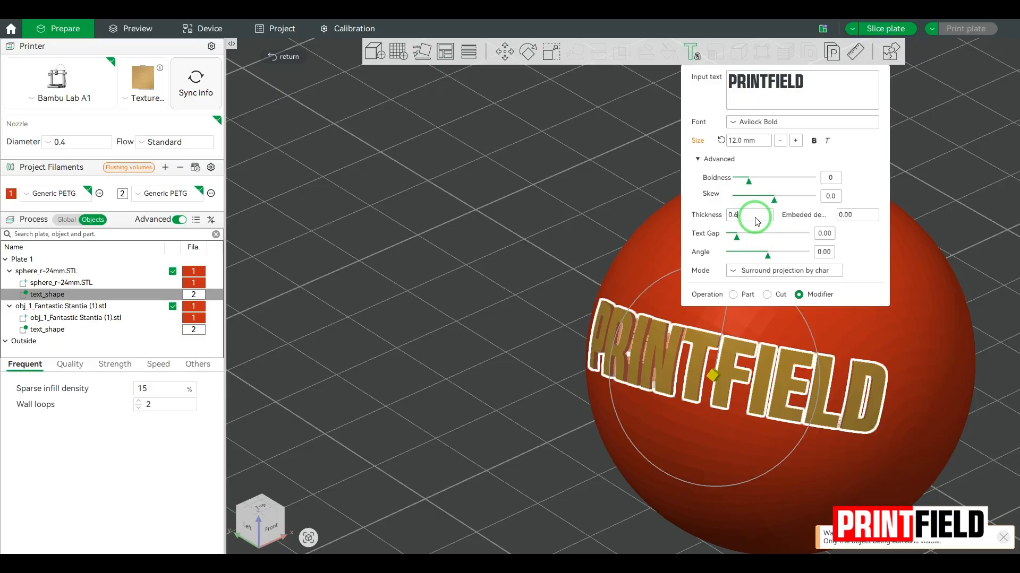
click(947, 192)
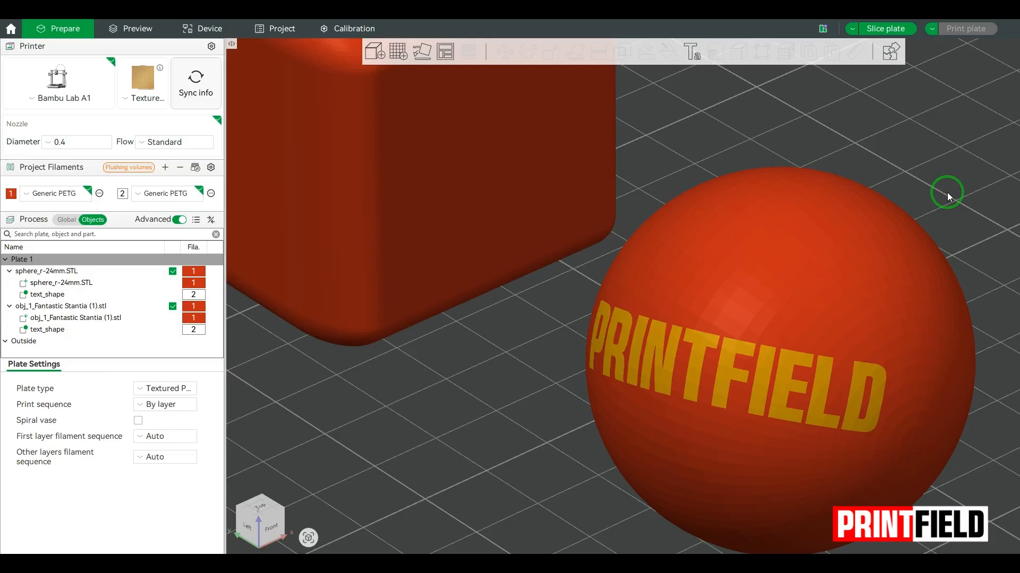
Re-slice the plate (5h23m, 109.42 g) and scrub the layer slider to inspect the sphere's lettering
click(887, 28)
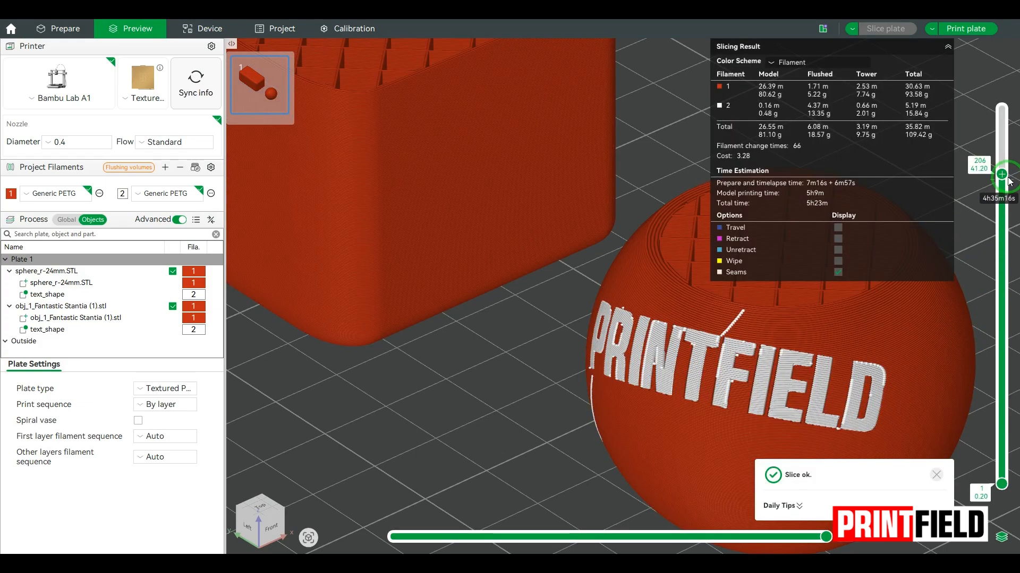
drag(1003, 177, 970, 260)
scroll(735, 397, up, 5)
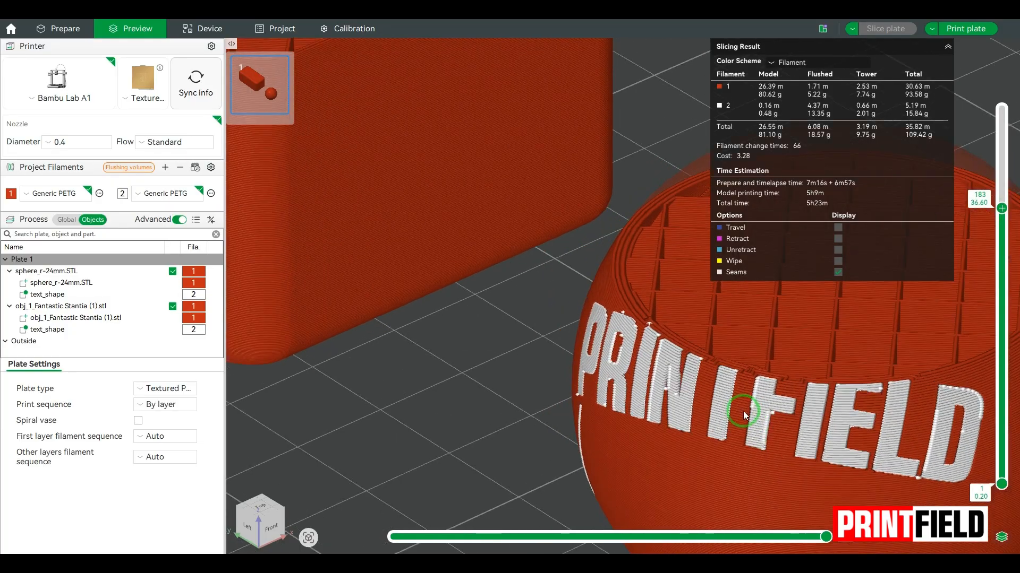
drag(1001, 208, 1002, 177)
scroll(885, 367, down, 8)
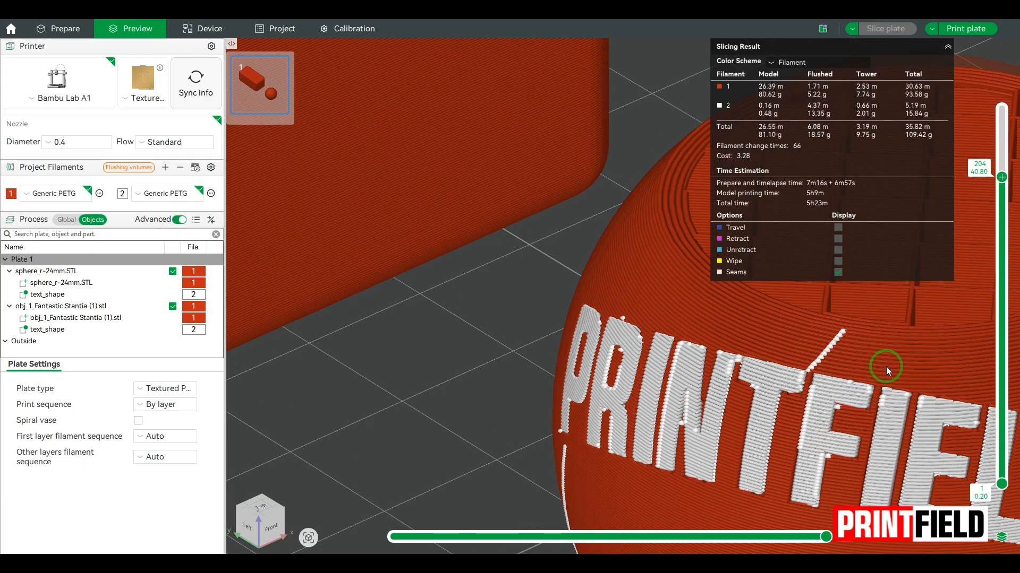